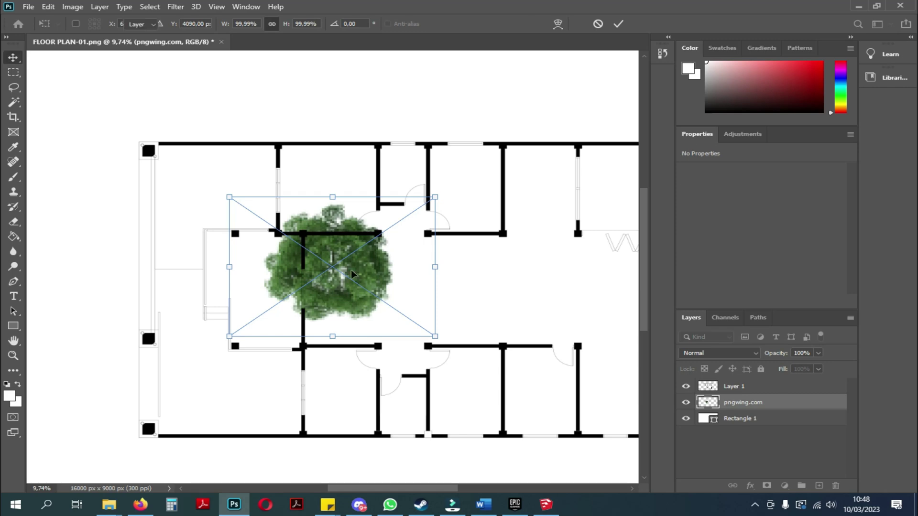
# - Move the tree image to the front yard of the floor plan, place its layer above Layer 1 and scale it down
pyautogui.moveTo(354, 279); pyautogui.dragTo(243, 227)
pyautogui.moveTo(744, 402); pyautogui.dragTo(742, 381)
pyautogui.hotkey('ctrl', 't')
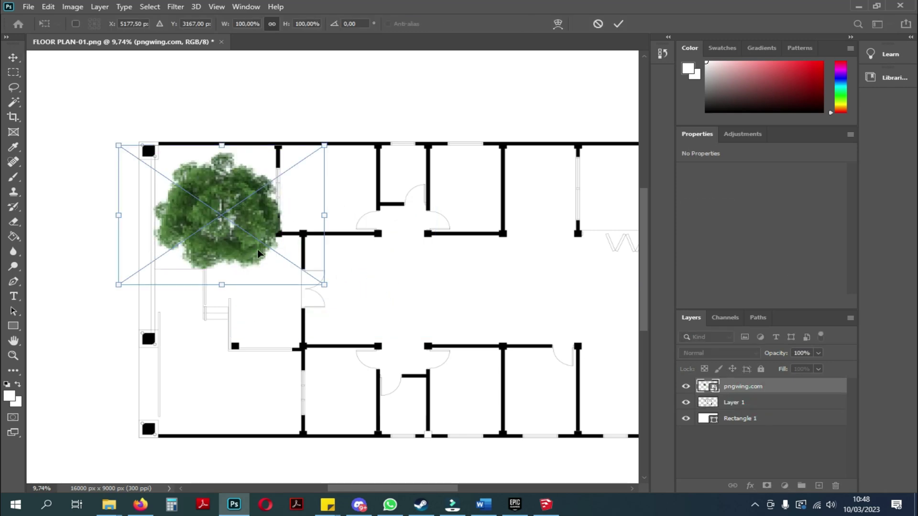
pyautogui.moveTo(328, 287); pyautogui.dragTo(248, 225)
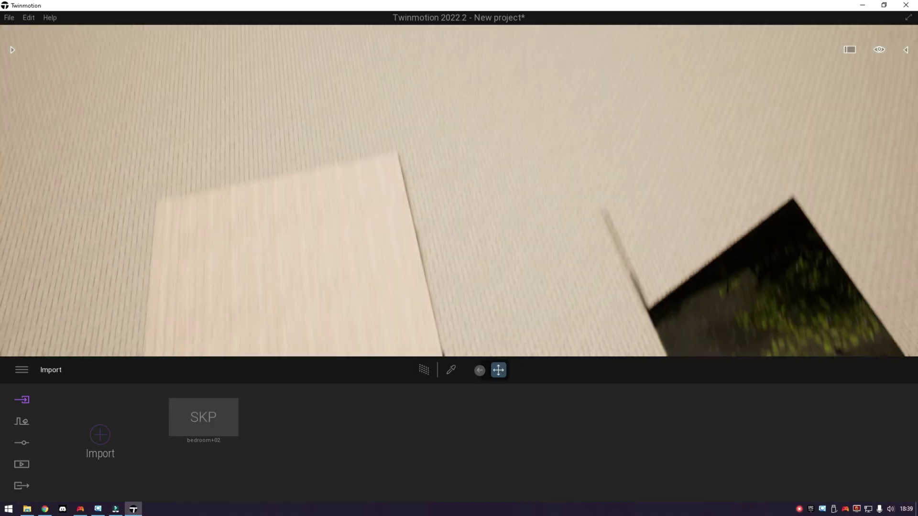
# - Examine the bedroom model and its surroundings in Twinmotion from above
pyautogui.scroll(-5, 415, 206)
pyautogui.scroll(-2, 469, 185)
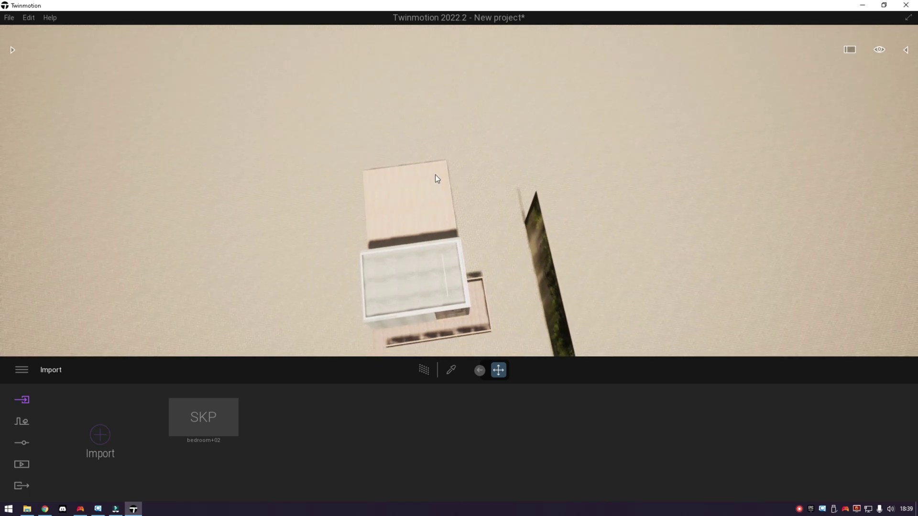
pyautogui.press('q')
pyautogui.press('w')
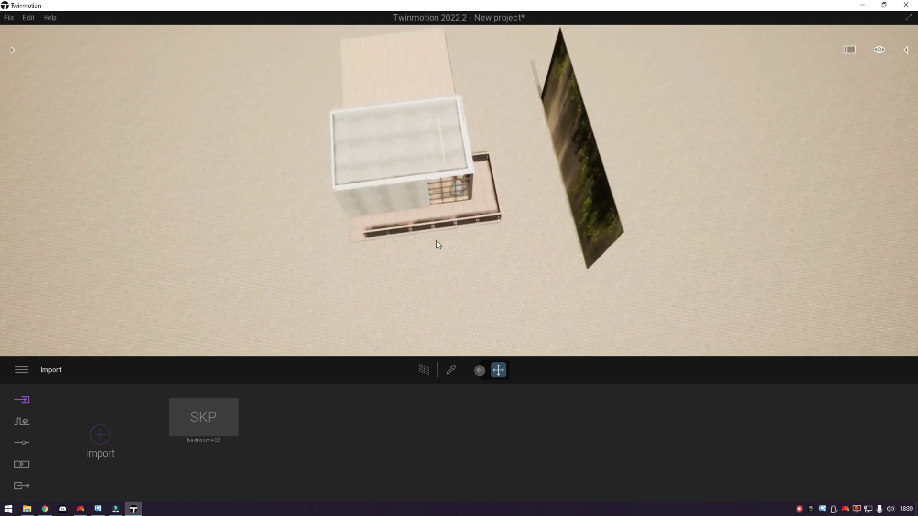
pyautogui.press('a')
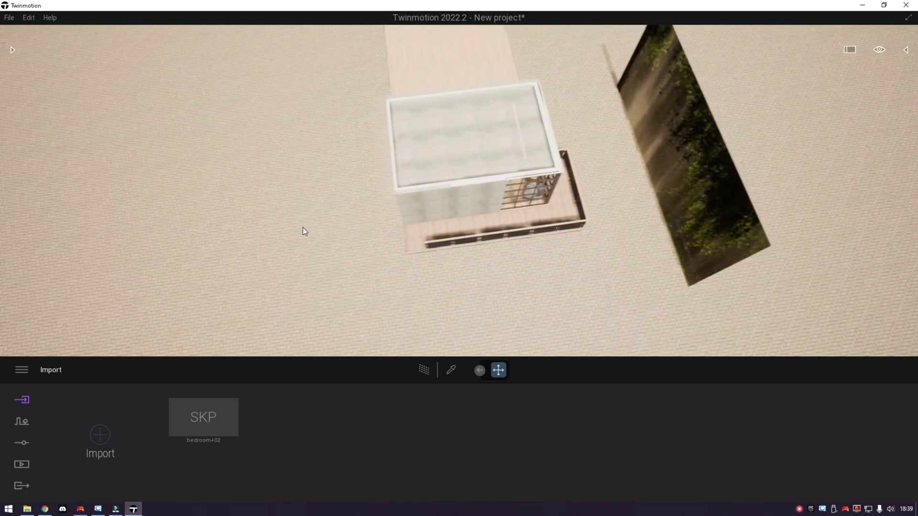
pyautogui.press('e')
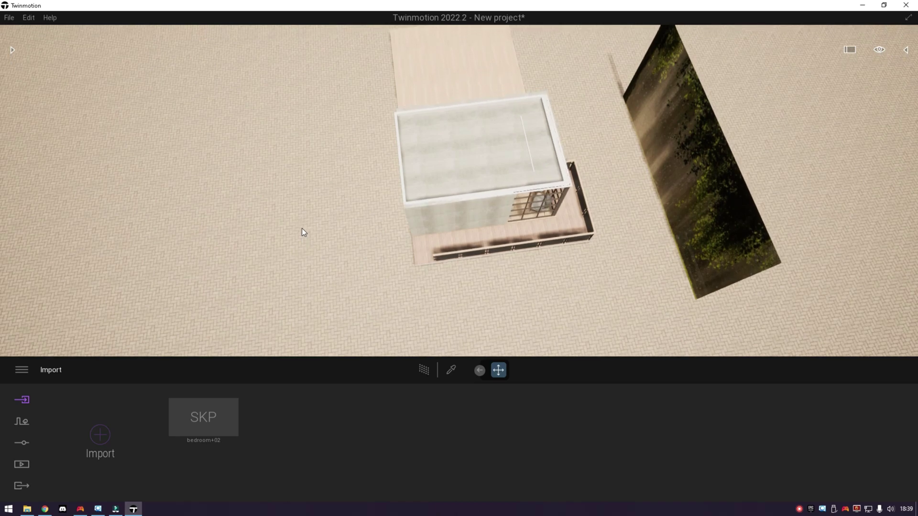
pyautogui.press('a')
pyautogui.press('q')
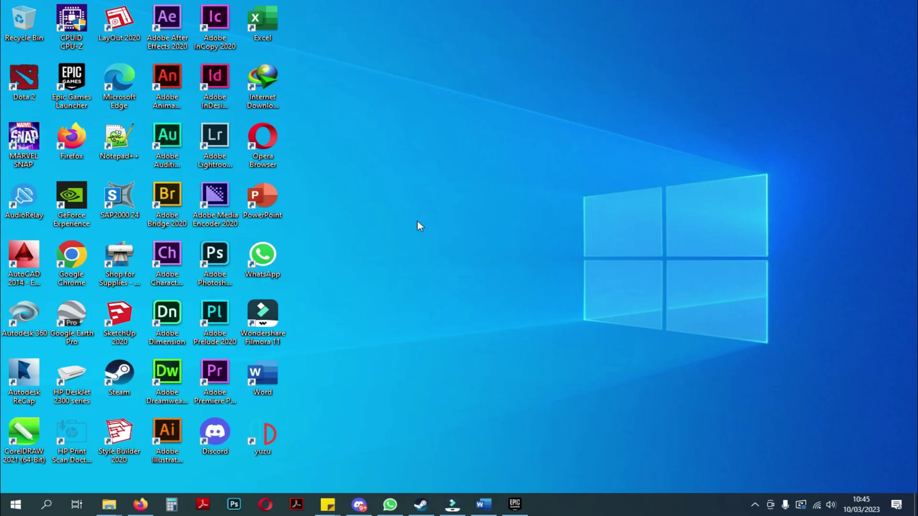
# - Open the Floor Plan model from the Floor Plan folder in SketchUp and look over the house layout
pyautogui.click(111, 504)
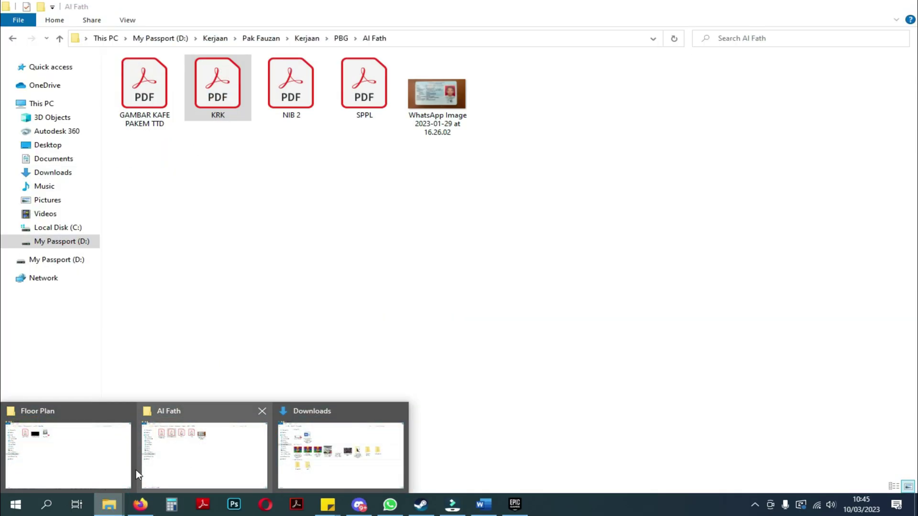
pyautogui.click(88, 466)
pyautogui.click(359, 289)
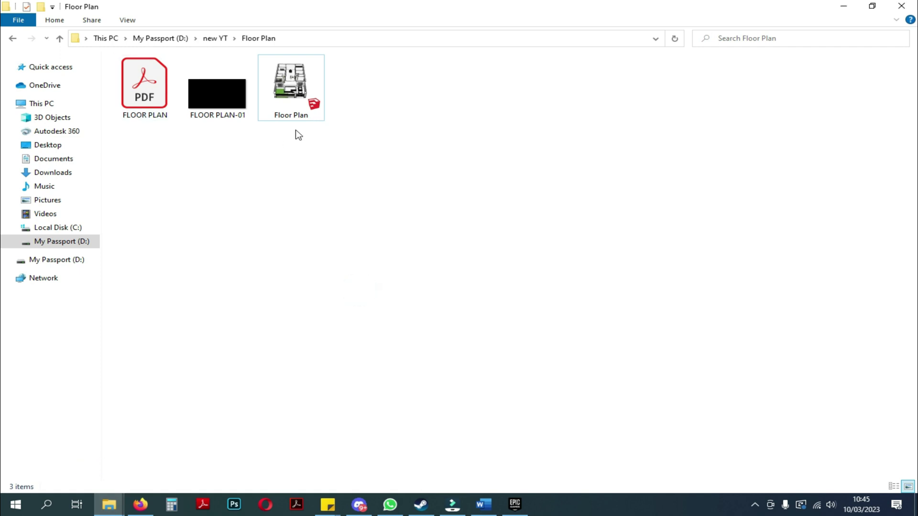
pyautogui.click(300, 87)
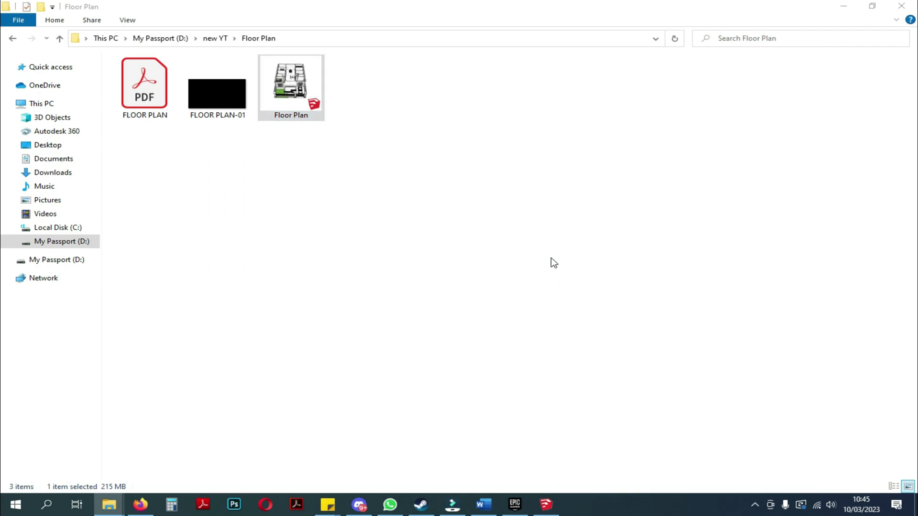
pyautogui.click(546, 505)
pyautogui.moveTo(420, 263); pyautogui.dragTo(365, 280, button='middle')
pyautogui.scroll(3, 366, 280)
pyautogui.scroll(-1, 357, 342)
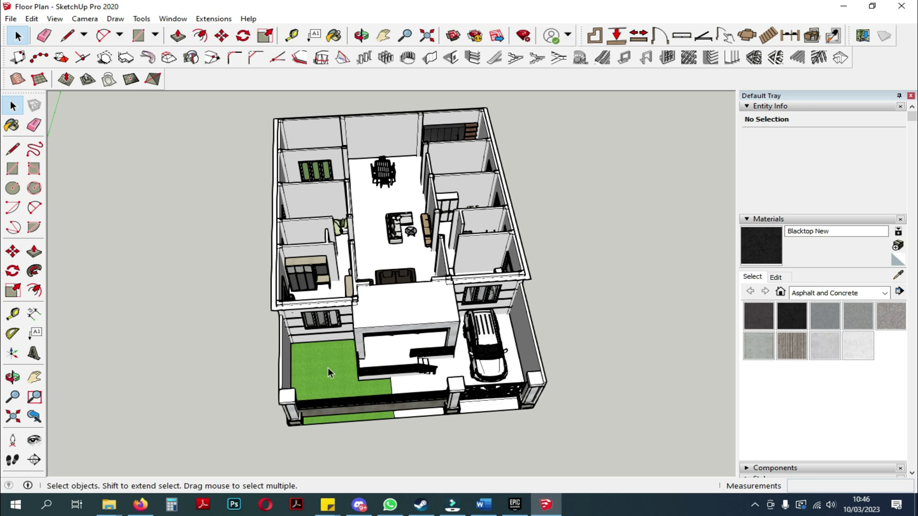
pyautogui.click(464, 446)
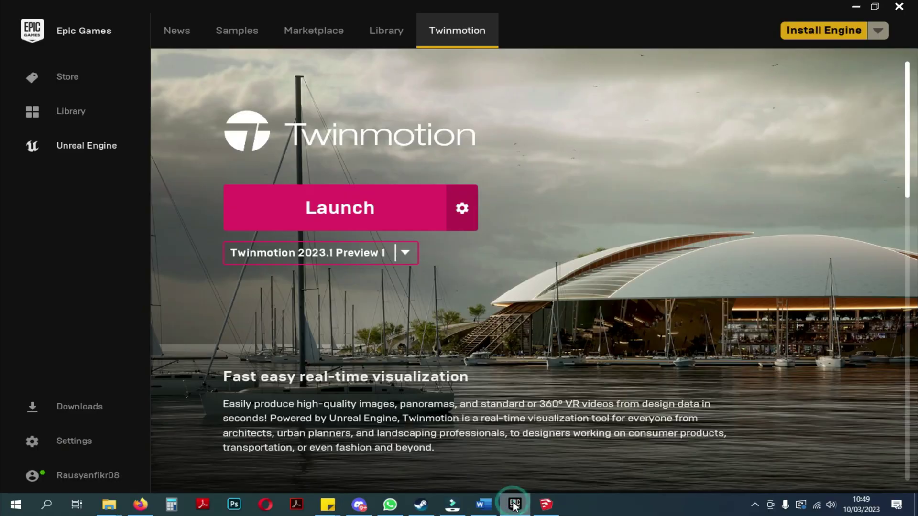
# - Launch Twinmotion 2023.1 Preview 1 from the Epic Games Launcher and open the Day & Night Skies template
pyautogui.click(380, 223)
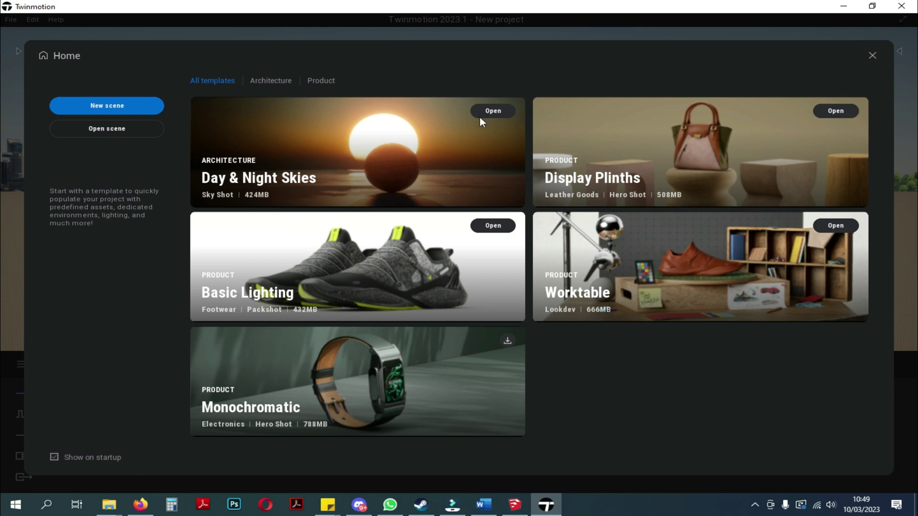
pyautogui.click(414, 142)
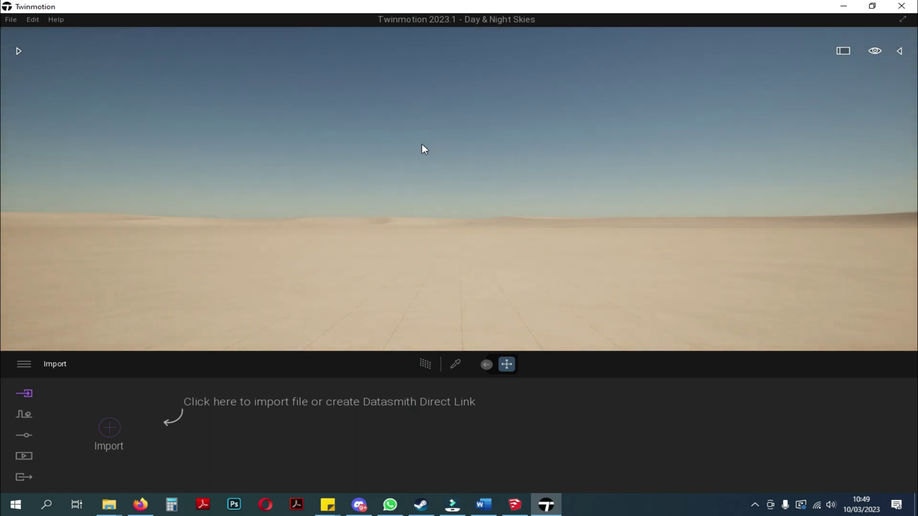
# - Apply the Snow material from the library's Ground > Nature materials to the scene's ground
pyautogui.moveTo(294, 183); pyautogui.dragTo(259, 311, button='right')
pyautogui.click(19, 51)
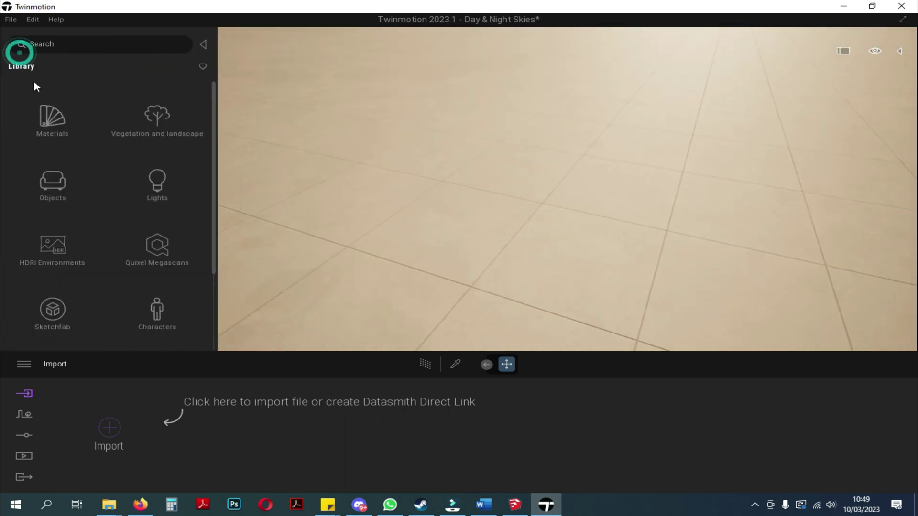
pyautogui.click(50, 127)
pyautogui.scroll(-5, 67, 181)
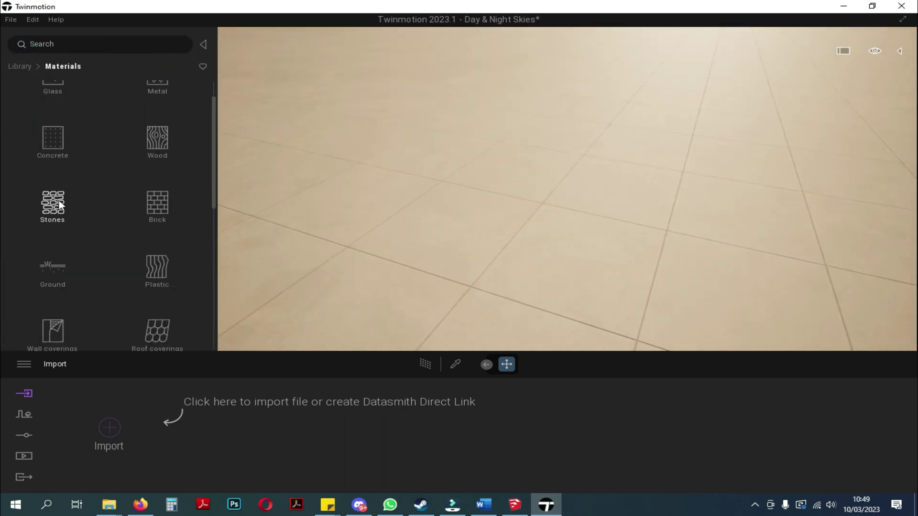
pyautogui.scroll(-4, 130, 214)
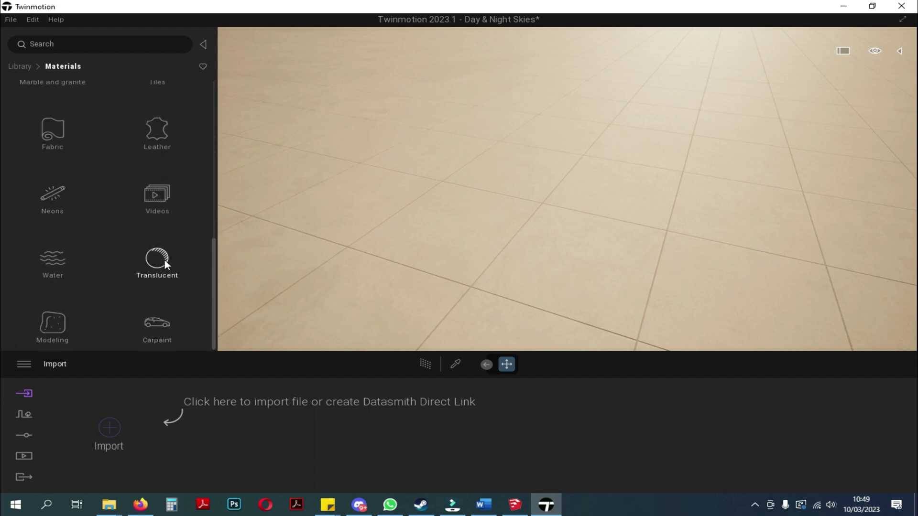
pyautogui.moveTo(213, 282); pyautogui.dragTo(196, 100)
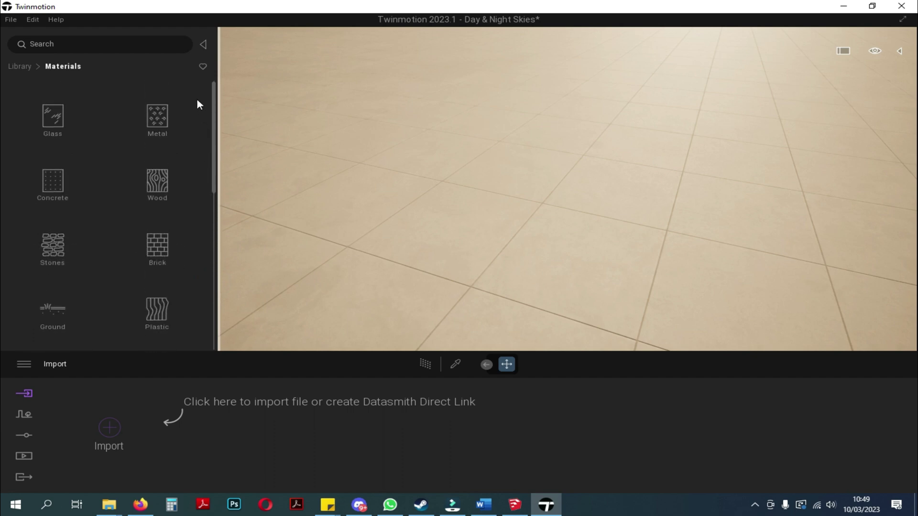
pyautogui.click(59, 302)
pyautogui.click(53, 118)
pyautogui.scroll(-2, 206, 153)
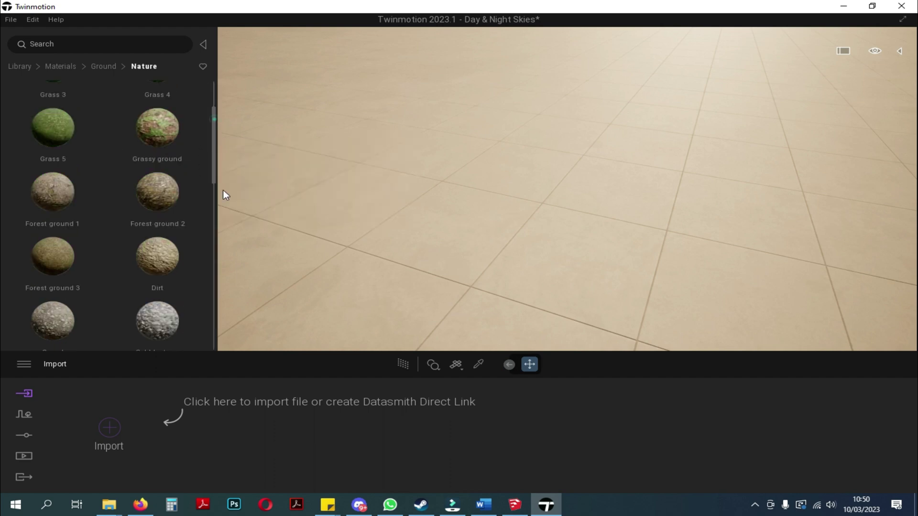
pyautogui.moveTo(214, 177); pyautogui.dragTo(228, 360)
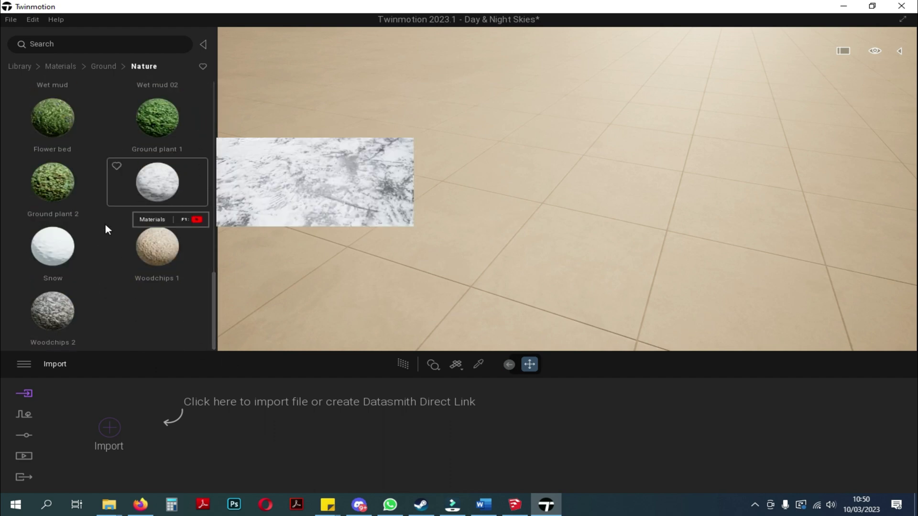
pyautogui.moveTo(76, 245); pyautogui.dragTo(569, 249)
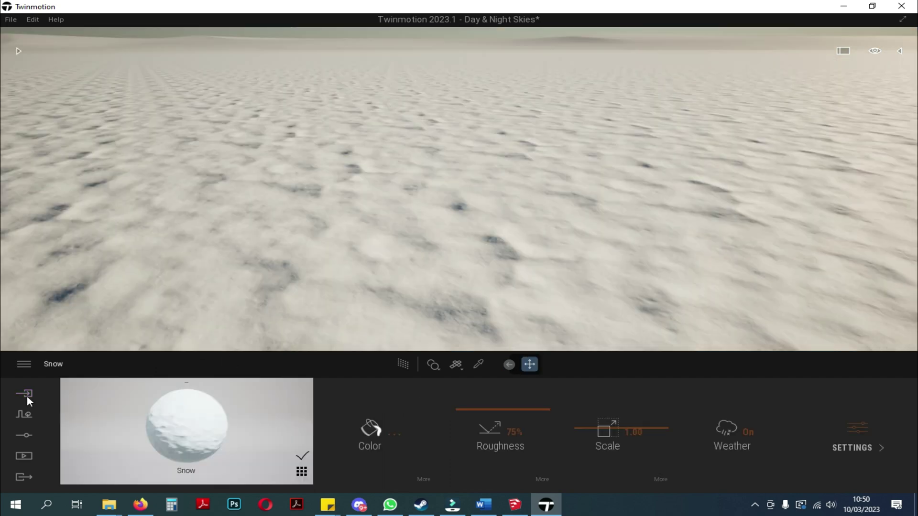
# - Import the geometry file Floor Plan.skp from the new YT/Floor Plan folder on drive D
pyautogui.click(27, 396)
pyautogui.click(110, 427)
pyautogui.click(501, 234)
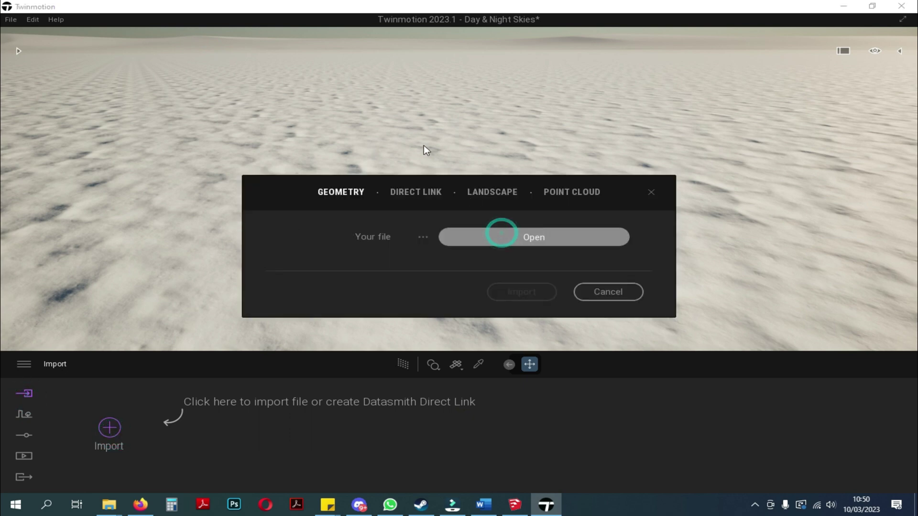
pyautogui.click(287, 383)
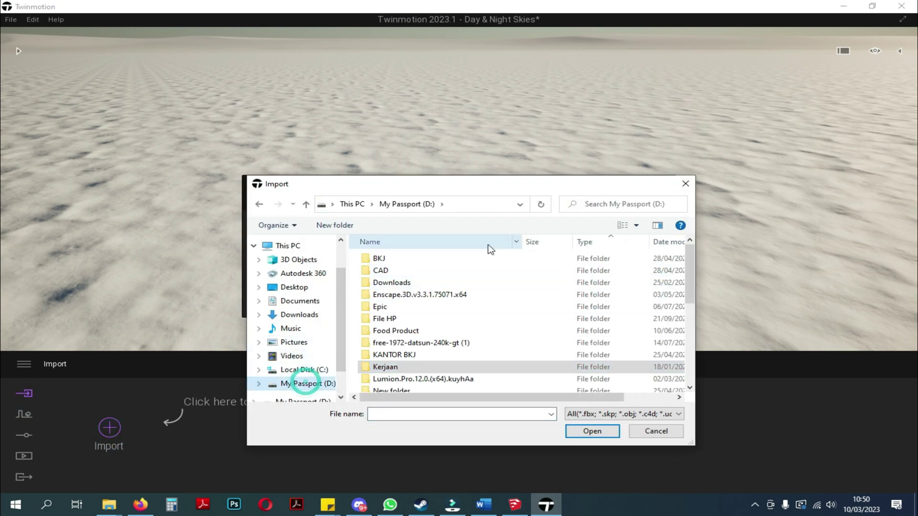
pyautogui.scroll(-5, 405, 367)
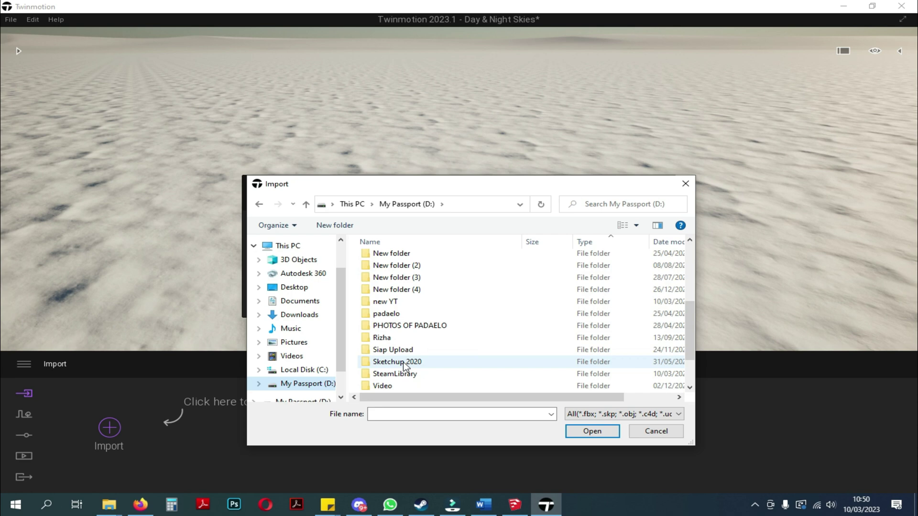
pyautogui.doubleClick(389, 301)
pyautogui.scroll(-3, 612, 317)
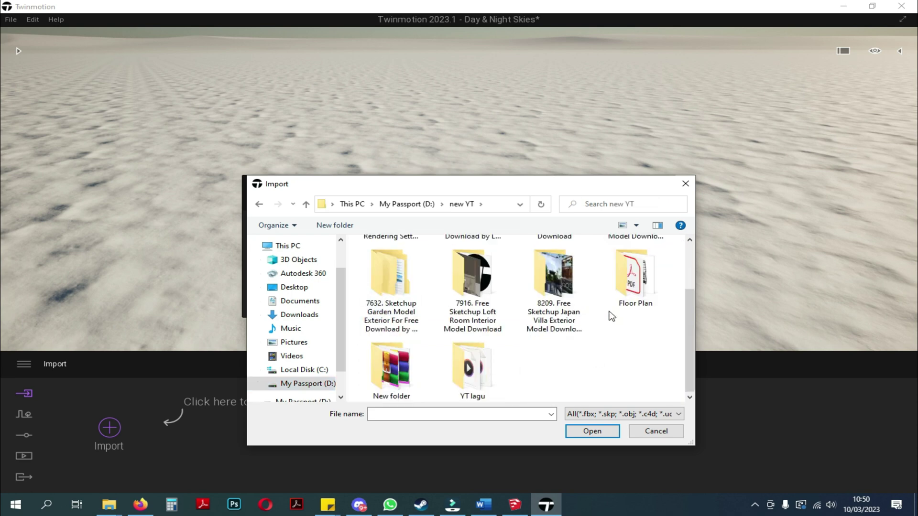
pyautogui.doubleClick(625, 266)
pyautogui.click(379, 267)
pyautogui.click(580, 429)
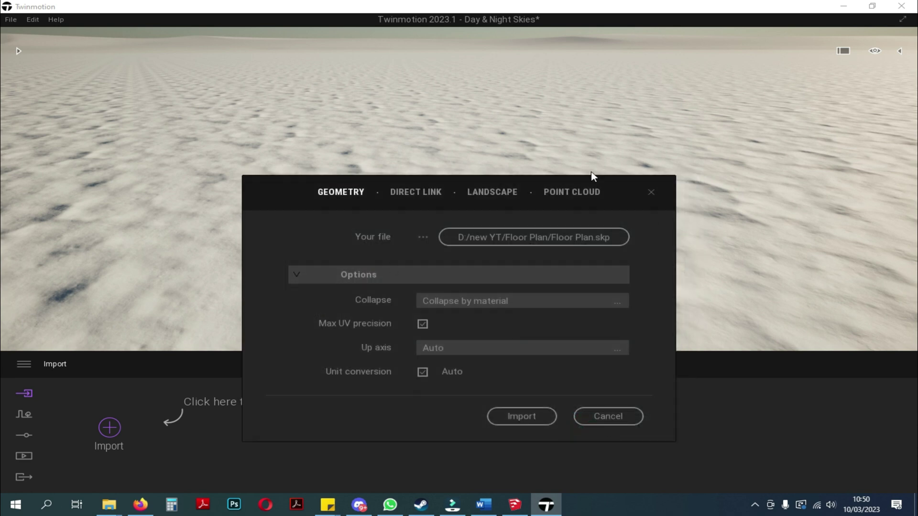
pyautogui.click(535, 418)
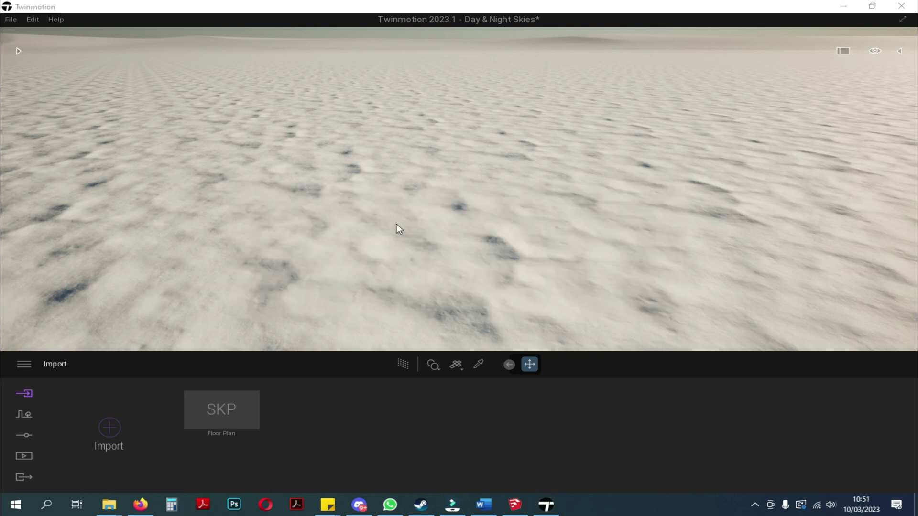
# - Select the whole imported Floor Plan.skp model in the scene graph and lower it slightly towards the snow
pyautogui.moveTo(397, 224); pyautogui.dragTo(403, 203, button='right')
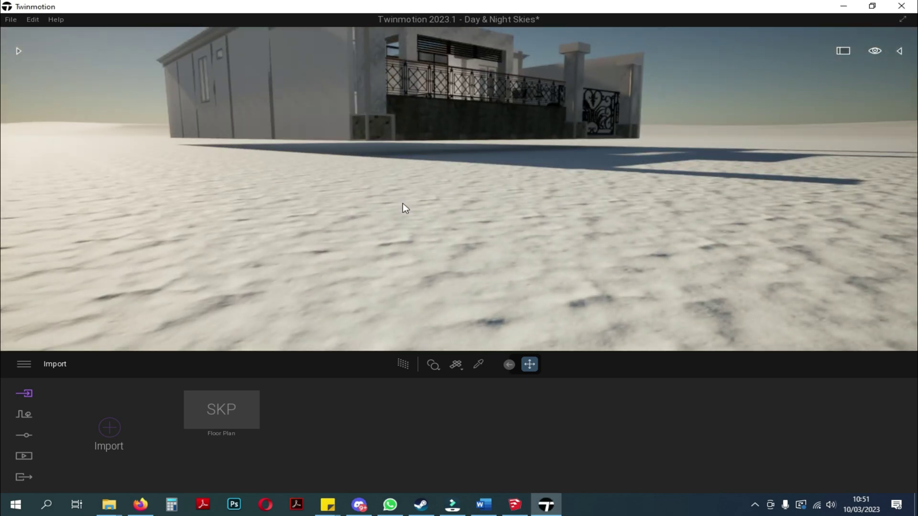
pyautogui.press('e')
pyautogui.moveTo(419, 162); pyautogui.dragTo(497, 191, button='right')
pyautogui.press('w')
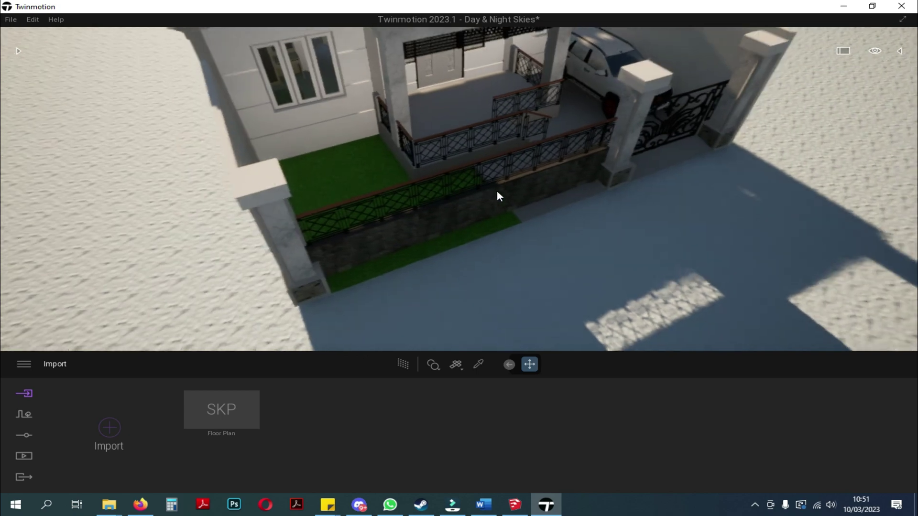
pyautogui.click(900, 50)
pyautogui.click(811, 125)
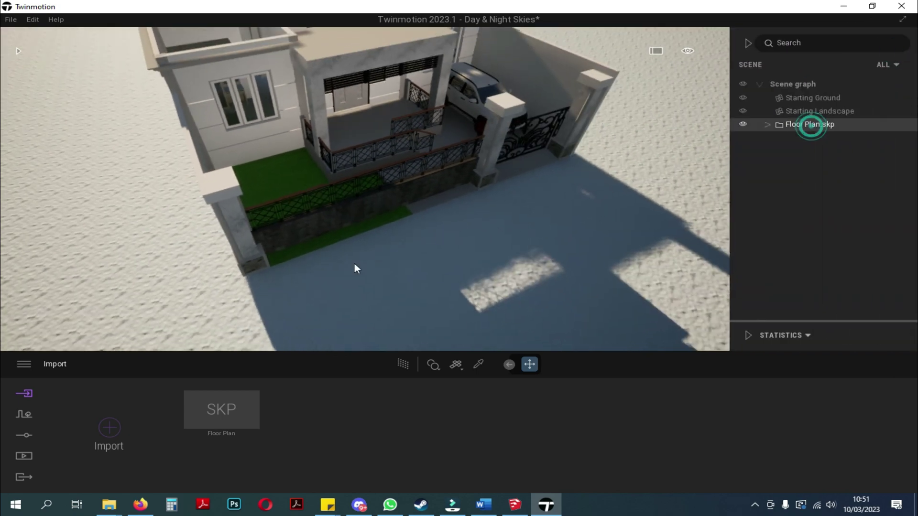
pyautogui.press('s')
pyautogui.moveTo(423, 223)
pyautogui.mouseDown(button='right')
pyautogui.moveTo(335, 182)
pyautogui.moveTo(416, 210)
pyautogui.moveTo(422, 224)
pyautogui.moveTo(287, 225)
pyautogui.moveTo(422, 236)
pyautogui.mouseUp(button='right')
pyautogui.scroll(-5, 423, 224)
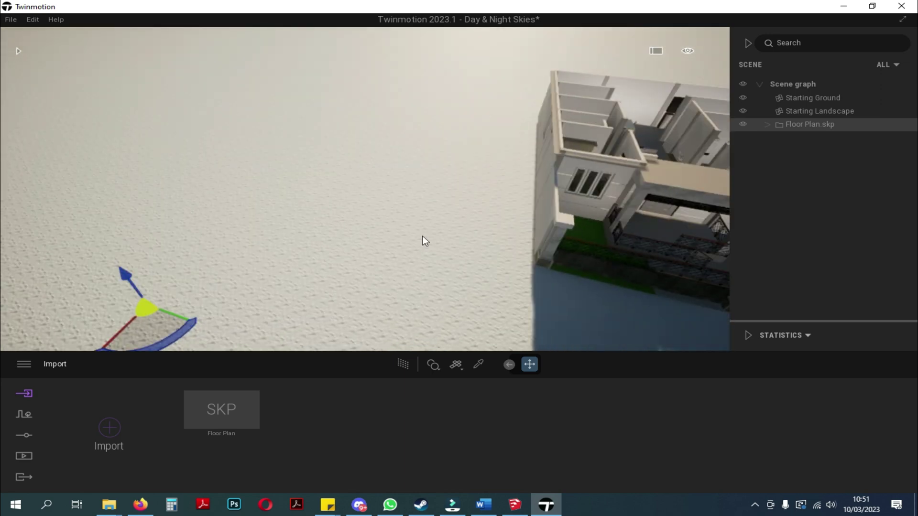
pyautogui.moveTo(123, 275); pyautogui.dragTo(122, 279)
# - Fine-tune the house's height at ground level so that its base rests on the snow
pyautogui.moveTo(460, 257); pyautogui.dragTo(452, 142, button='right')
pyautogui.press('q')
pyautogui.press('d')
pyautogui.press('d')
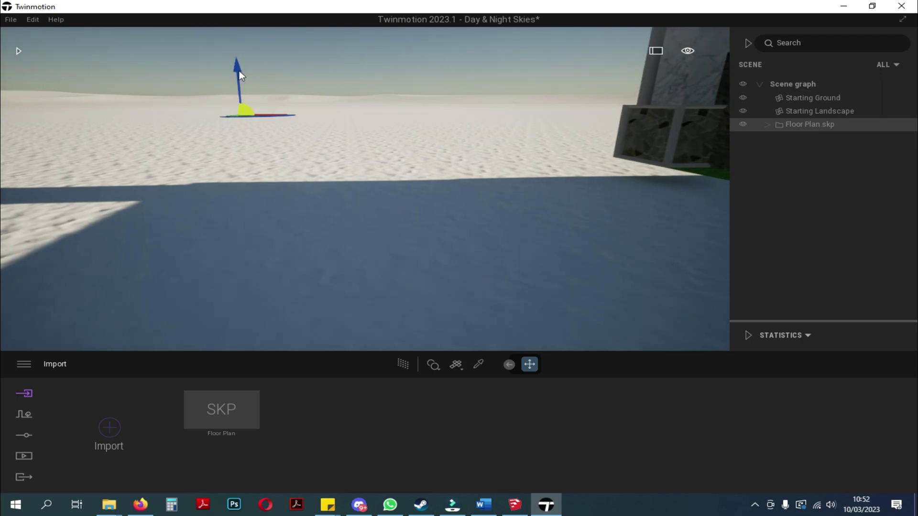
pyautogui.moveTo(239, 63); pyautogui.dragTo(238, 67)
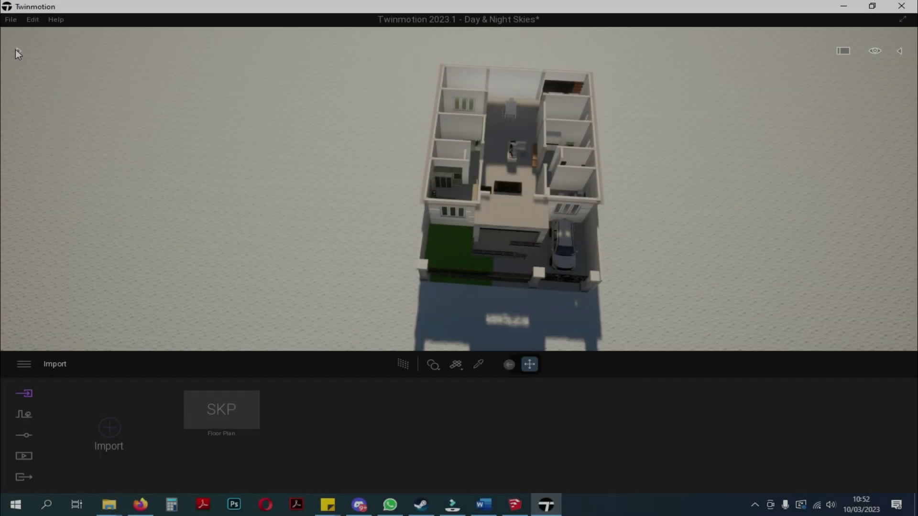
# - Place a Section Cube from the library's Tools > Sections onto the front part of the house
pyautogui.click(17, 51)
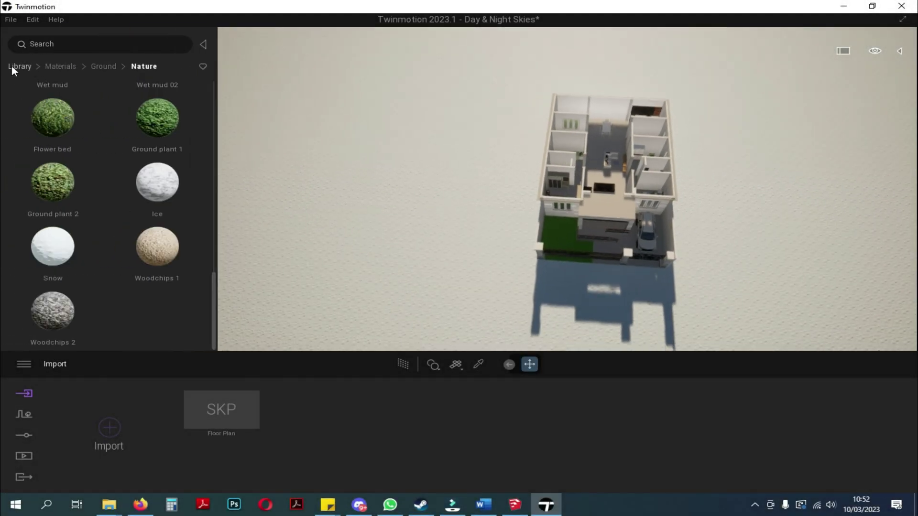
pyautogui.click(12, 66)
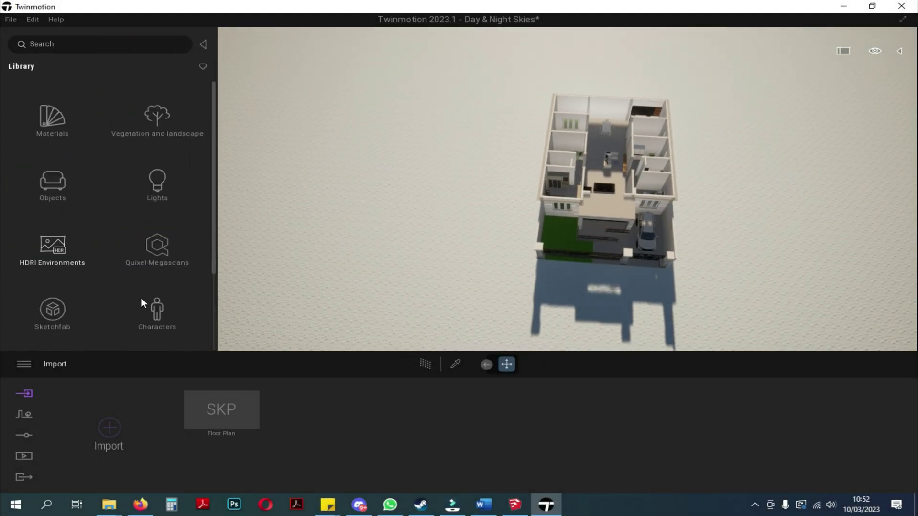
pyautogui.scroll(-1, 159, 248)
pyautogui.scroll(-1, 158, 249)
pyautogui.click(159, 257)
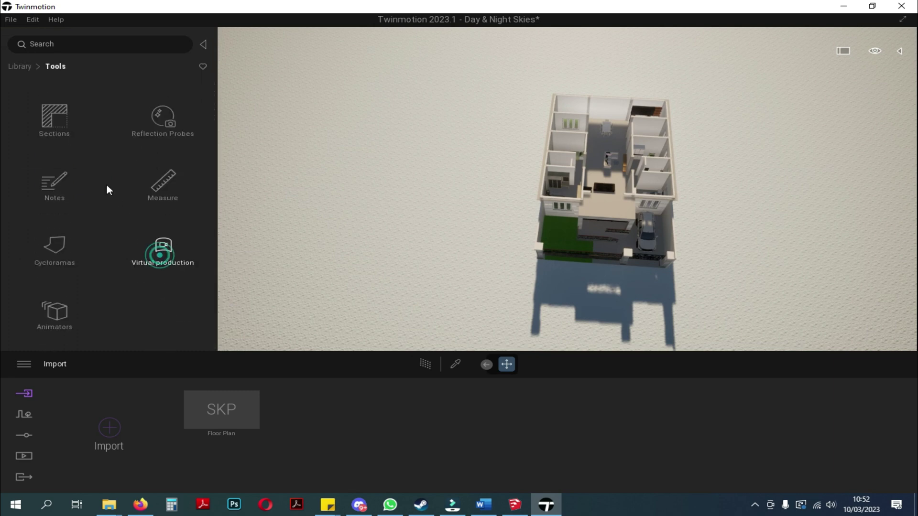
pyautogui.click(54, 118)
pyautogui.moveTo(50, 95); pyautogui.dragTo(609, 211)
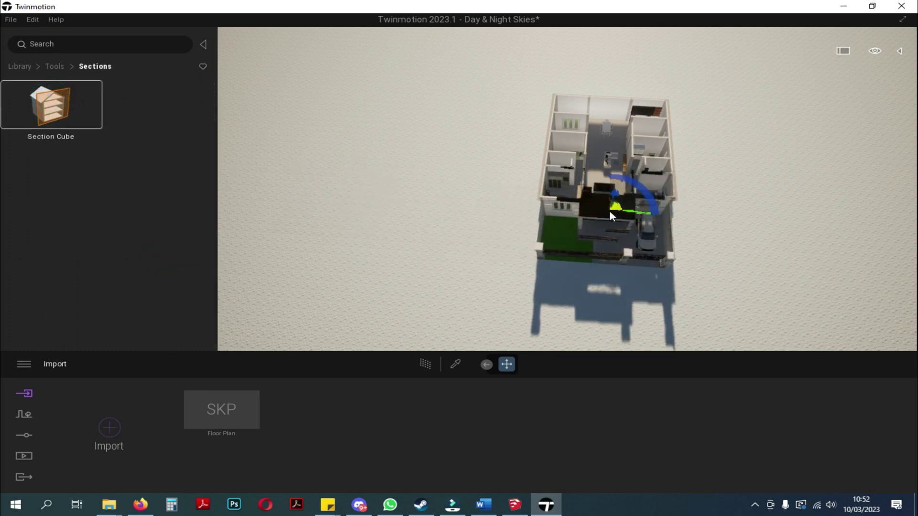
pyautogui.press('Escape')
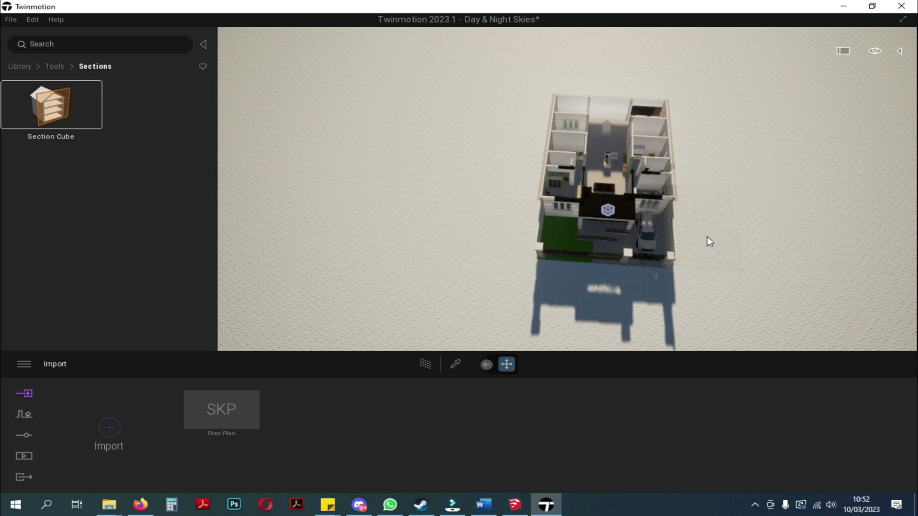
# - Scale the section cube sideways in both directions so that it extends beyond the house's two side walls
pyautogui.scroll(3, 696, 245)
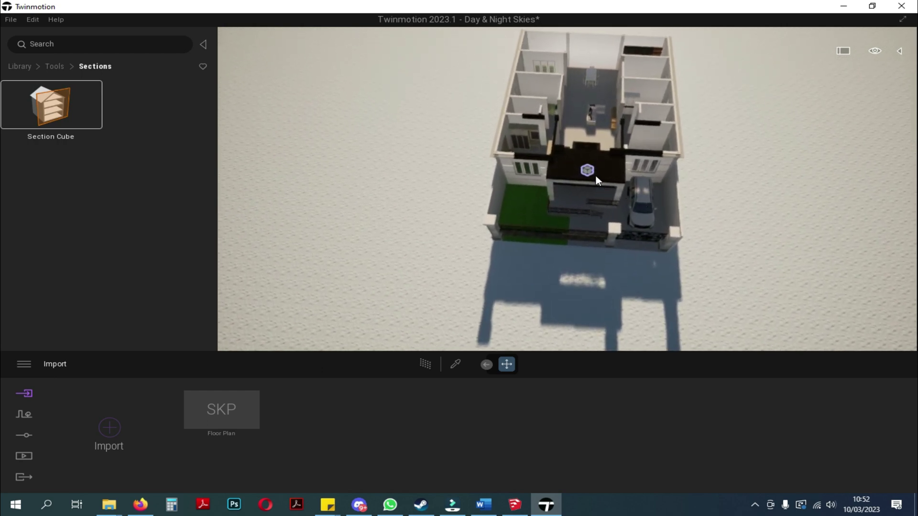
pyautogui.click(595, 175)
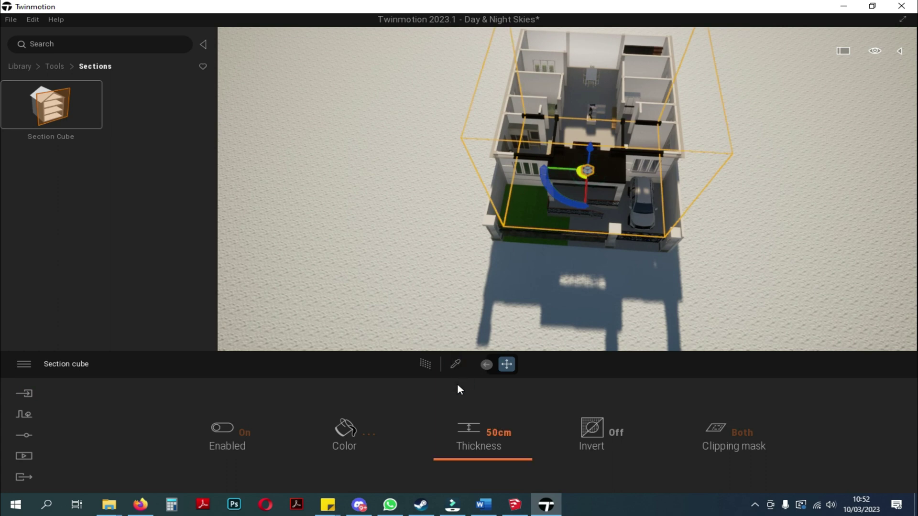
pyautogui.click(482, 364)
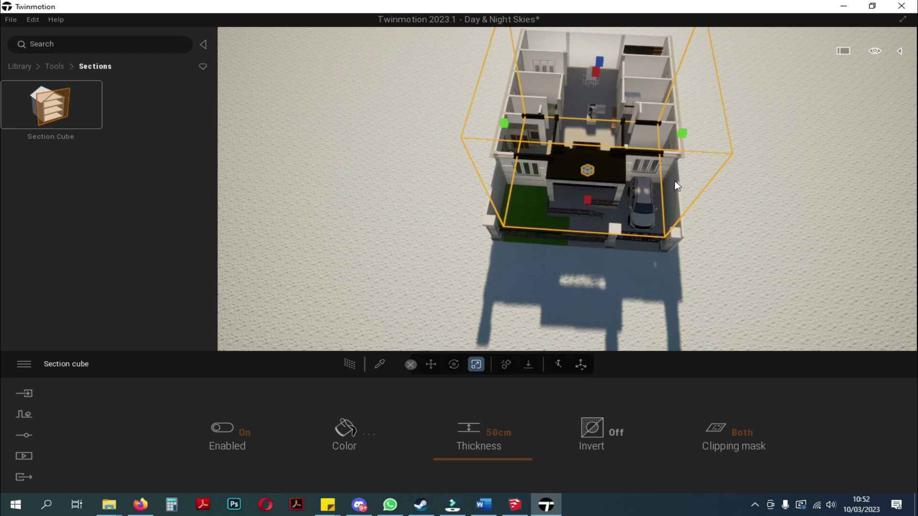
pyautogui.moveTo(682, 133); pyautogui.dragTo(716, 138)
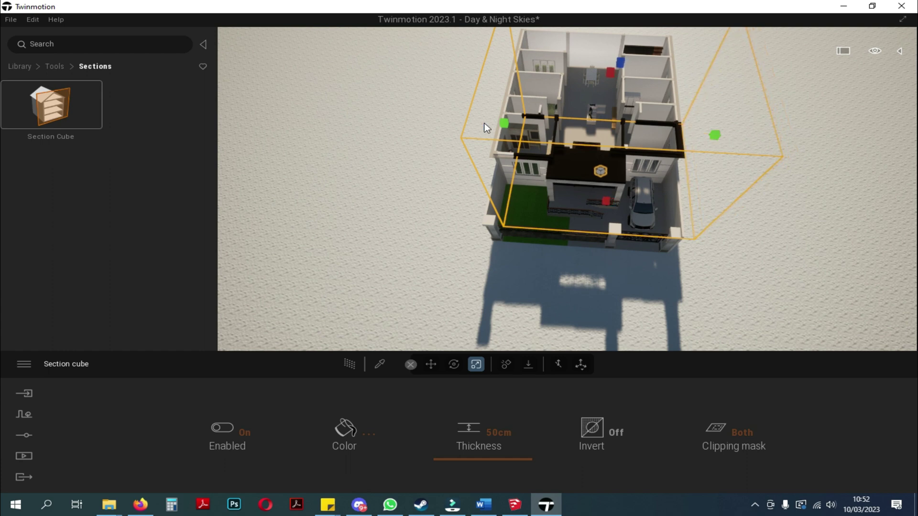
pyautogui.moveTo(498, 124); pyautogui.dragTo(471, 122)
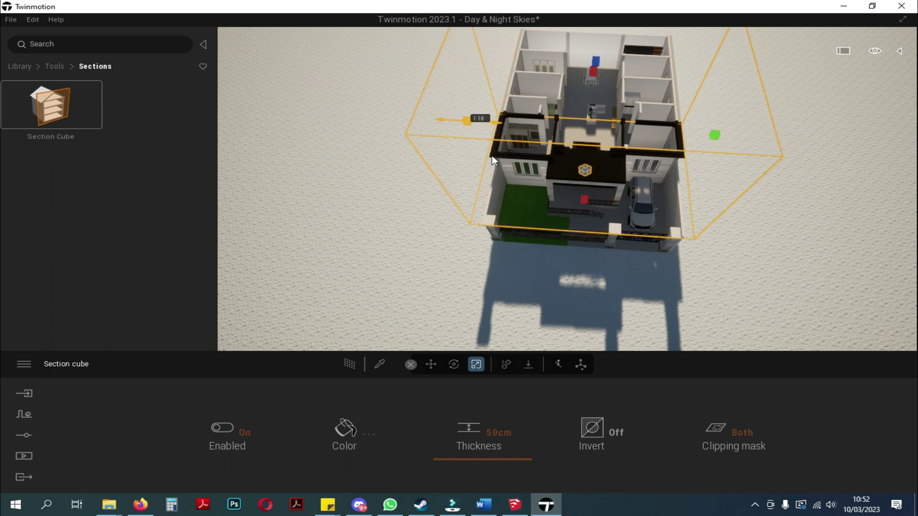
pyautogui.moveTo(493, 159); pyautogui.dragTo(493, 159)
# - Stretch the section cube lengthwise so that it spans the house from the front fence to the rear wall
pyautogui.keyDown('shift'); pyautogui.moveTo(583, 173); pyautogui.dragTo(578, 215, button='middle'); pyautogui.keyUp('shift')
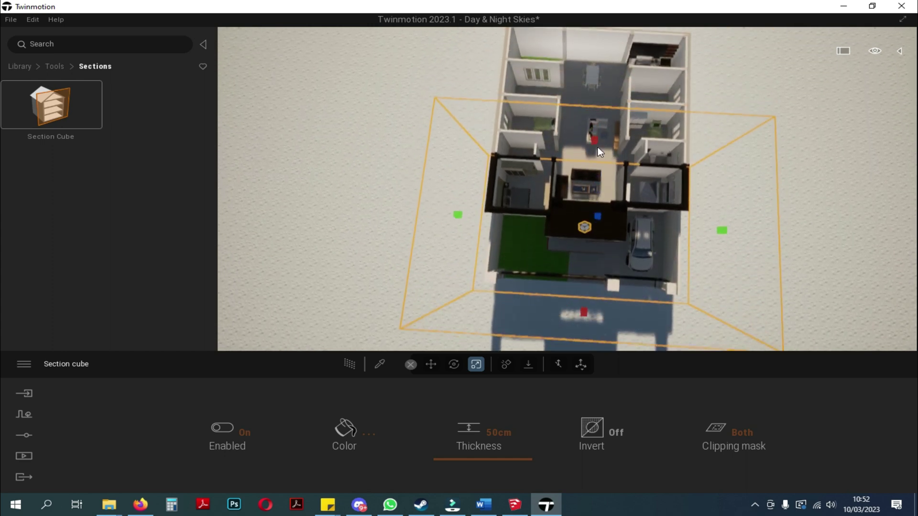
pyautogui.moveTo(597, 147); pyautogui.dragTo(601, 61)
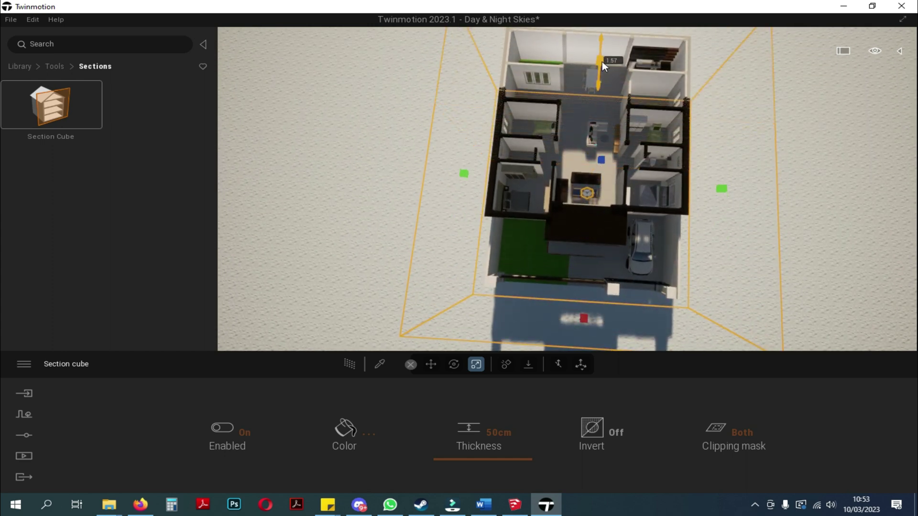
pyautogui.moveTo(601, 61); pyautogui.dragTo(599, 145, button='middle')
pyautogui.moveTo(600, 148); pyautogui.dragTo(598, 66)
pyautogui.moveTo(589, 125); pyautogui.dragTo(586, 131, button='middle')
pyautogui.moveTo(584, 274); pyautogui.dragTo(582, 272)
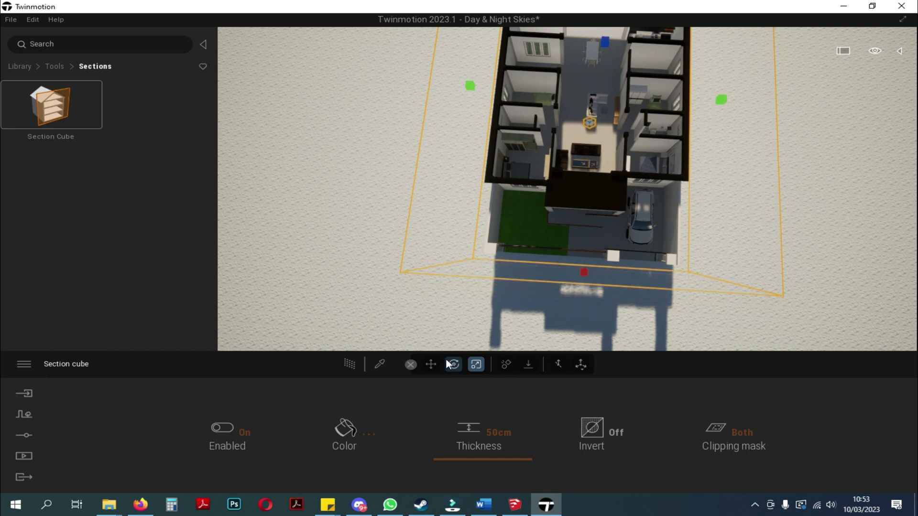
# - Move the section cube down so that it cuts through all the house's walls and exposes the rooms
pyautogui.click(431, 364)
pyautogui.moveTo(592, 107); pyautogui.dragTo(592, 118)
pyautogui.moveTo(582, 239); pyautogui.dragTo(582, 223, button='middle')
pyautogui.moveTo(582, 222); pyautogui.dragTo(582, 224, button='right')
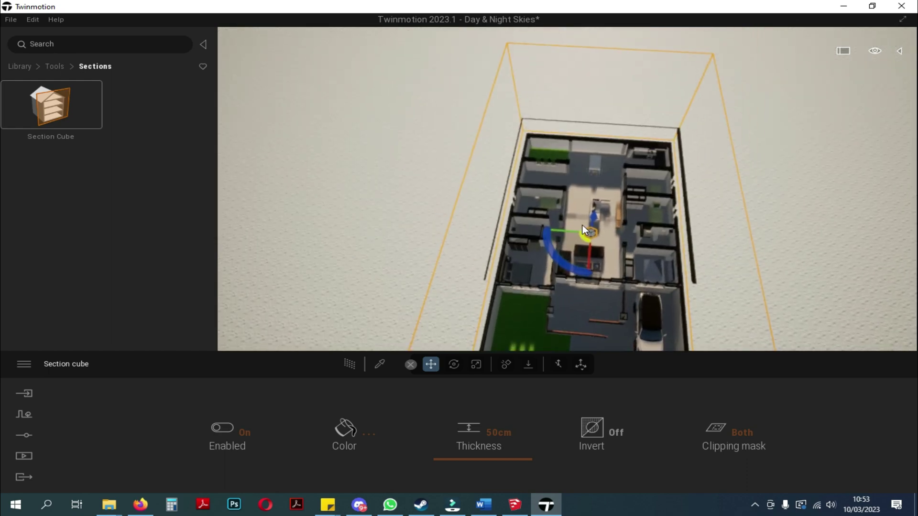
pyautogui.moveTo(582, 225); pyautogui.dragTo(583, 217, button='middle')
pyautogui.scroll(3, 583, 217)
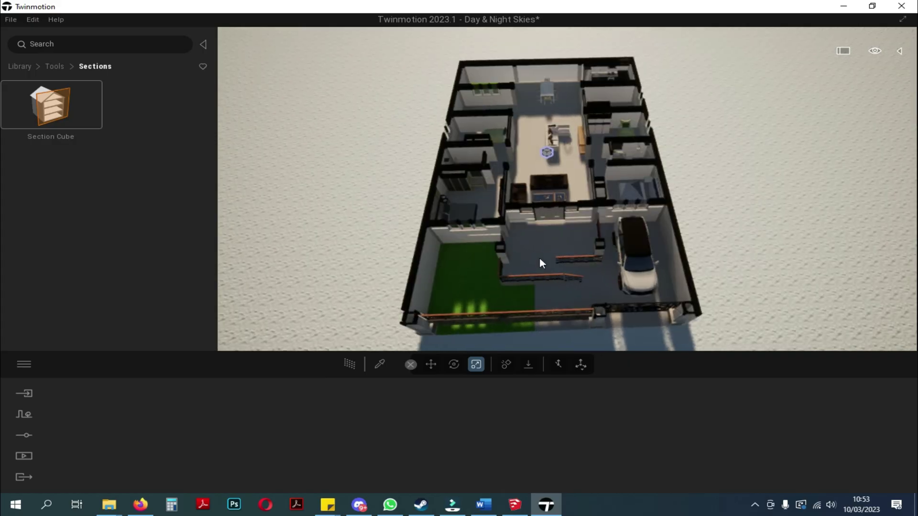
pyautogui.scroll(-1, 542, 263)
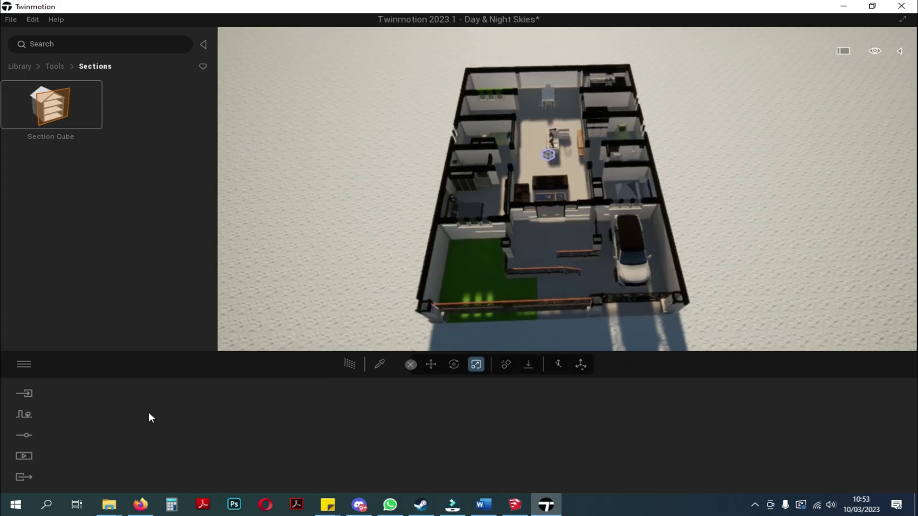
# - Open the saved images in Media and switch the camera to the top view
pyautogui.click(30, 457)
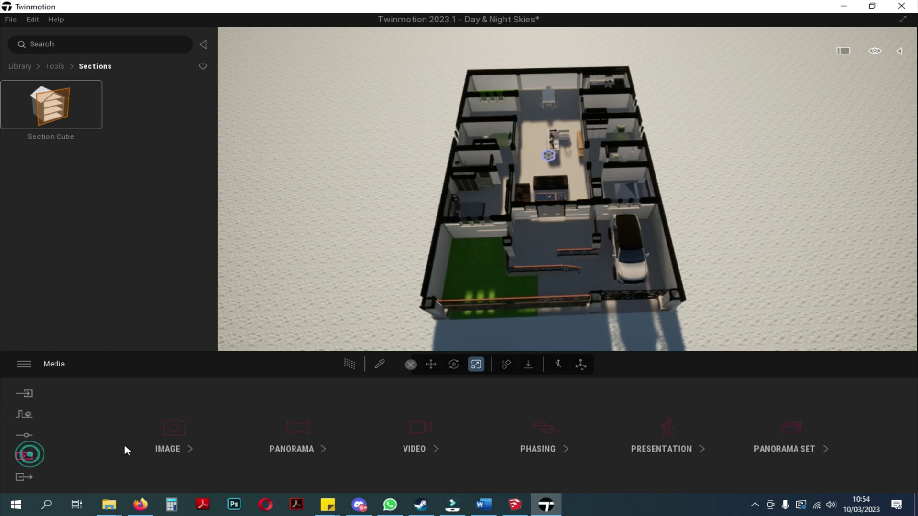
pyautogui.click(187, 432)
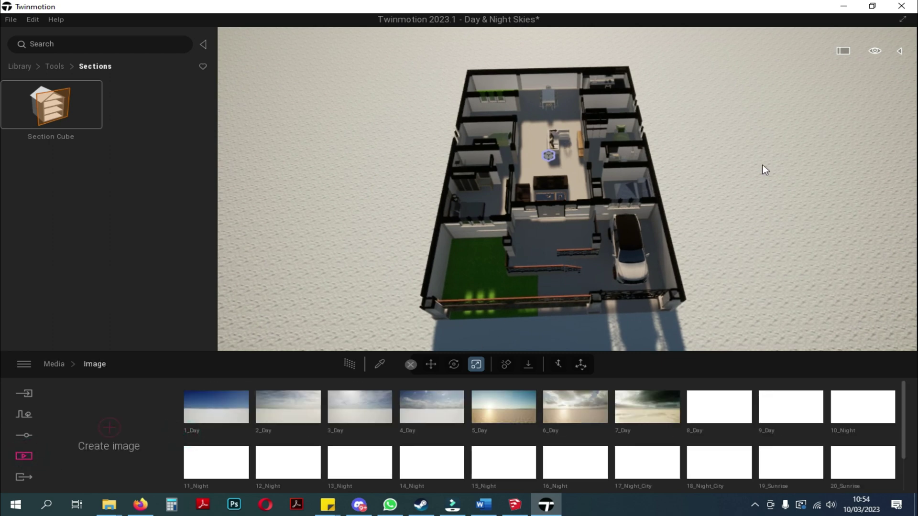
pyautogui.click(880, 51)
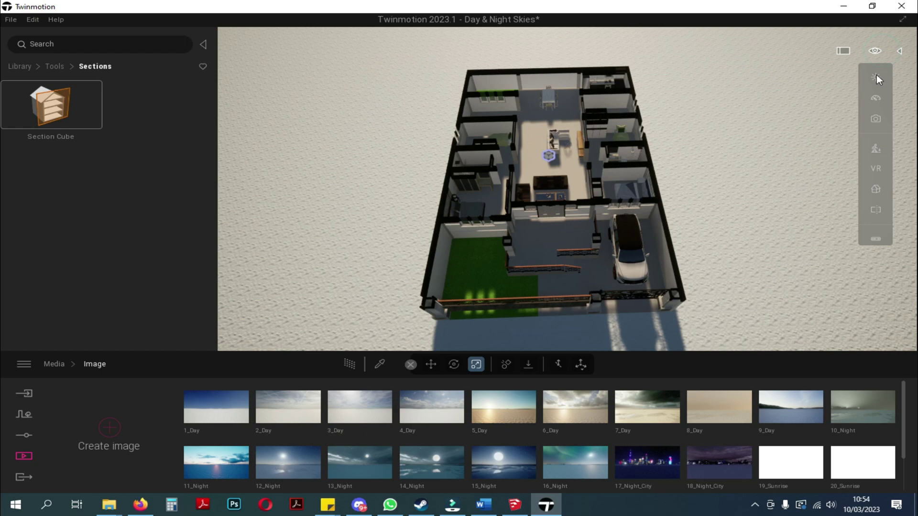
pyautogui.click(876, 189)
pyautogui.click(806, 152)
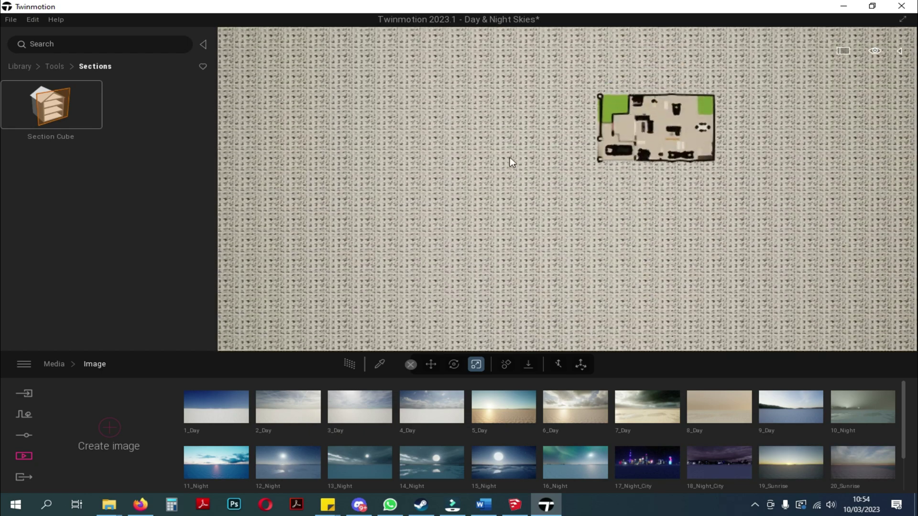
# - Refresh the 4_Day image with the whole floor plan framed from above and turn on the Path Tracer
pyautogui.scroll(5, 510, 160)
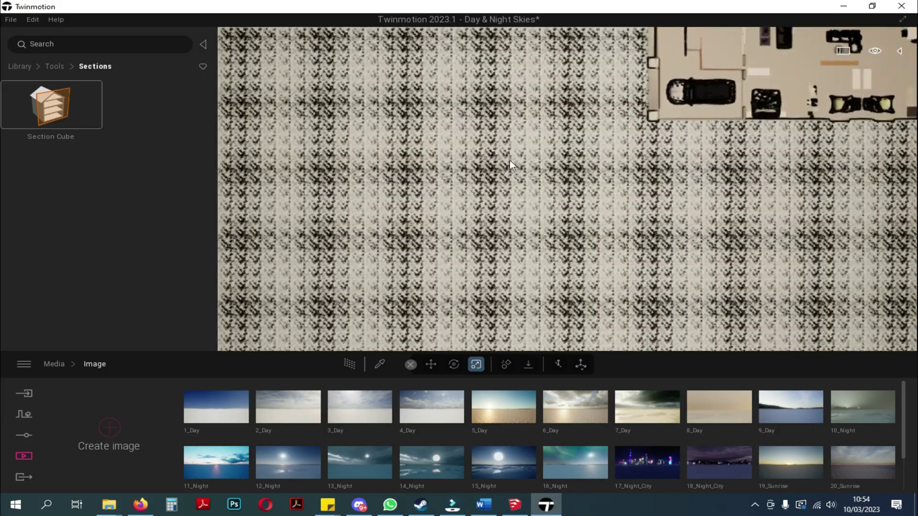
pyautogui.moveTo(510, 159); pyautogui.dragTo(509, 162, button='middle')
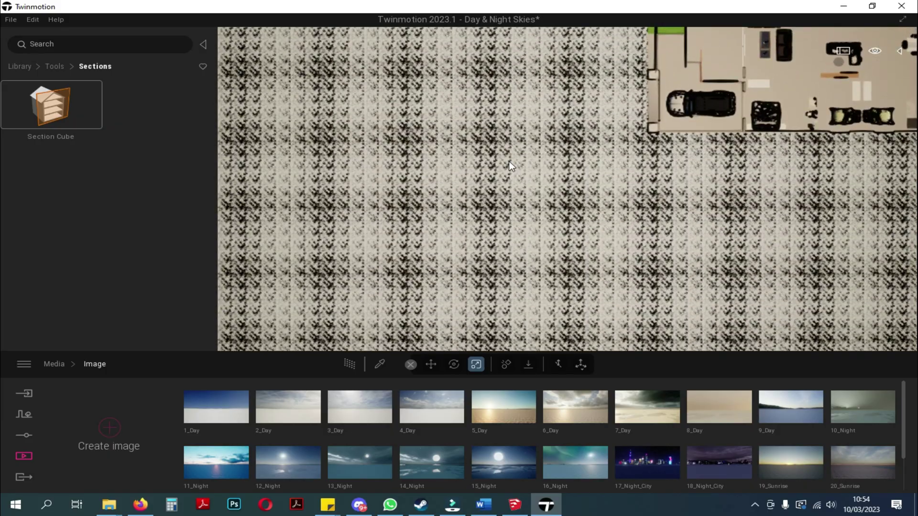
pyautogui.press('w')
pyautogui.press('d')
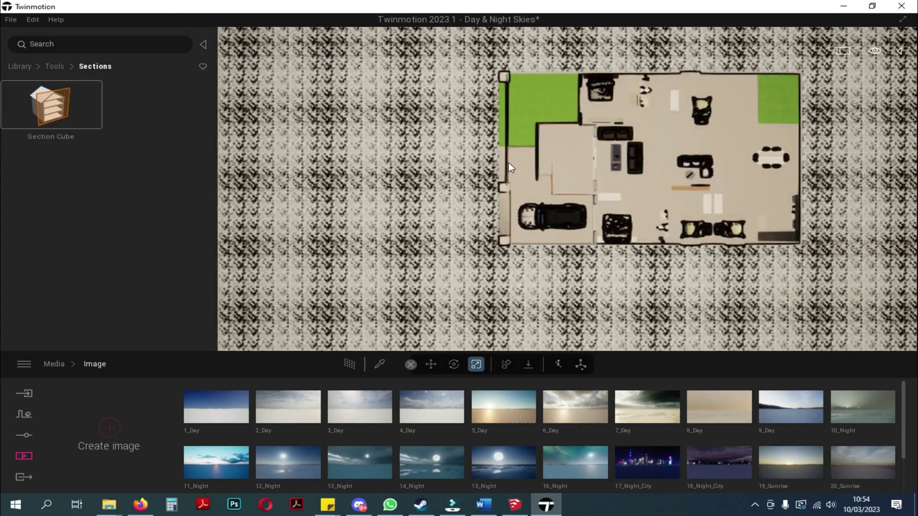
pyautogui.scroll(3, 508, 163)
pyautogui.scroll(-2, 509, 163)
pyautogui.scroll(-3, 508, 162)
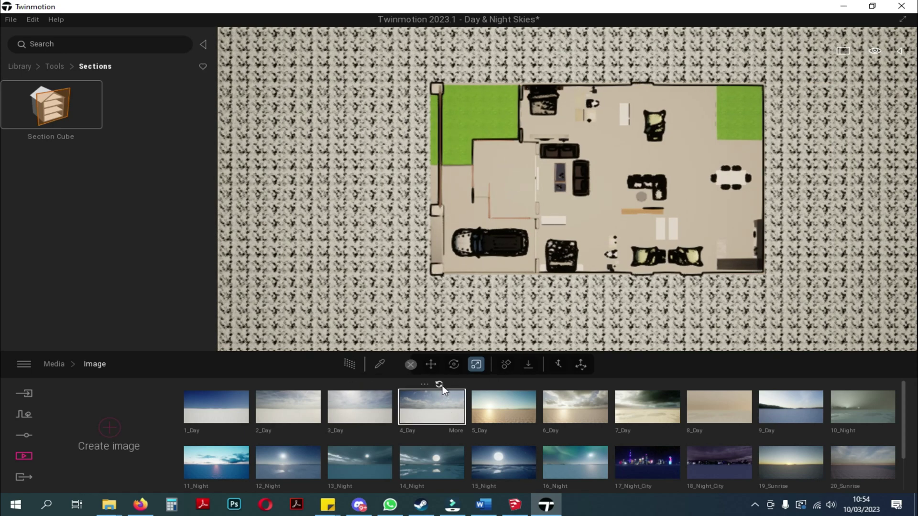
pyautogui.click(440, 385)
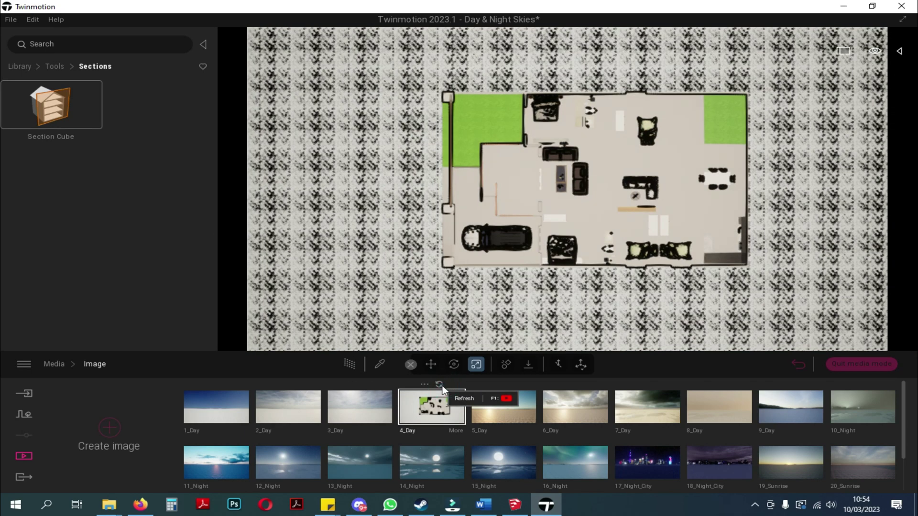
pyautogui.click(350, 364)
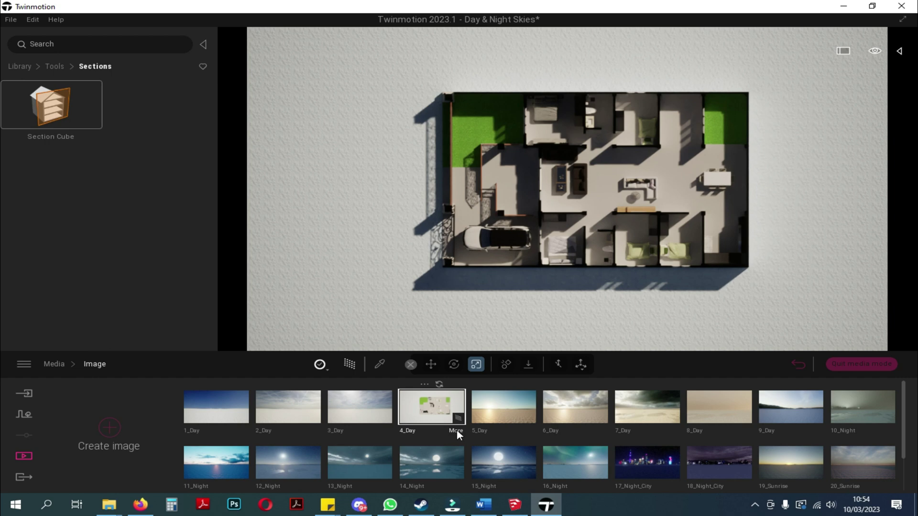
# - Place a Plane 1m from the library's Objects > Primitives on the snow beside the front of the floor plan
pyautogui.click(380, 364)
pyautogui.click(361, 228)
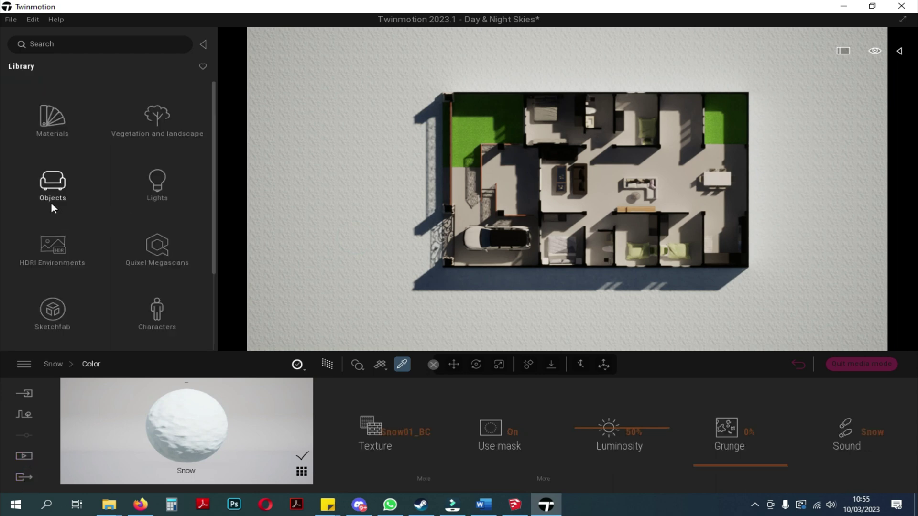
pyautogui.click(51, 202)
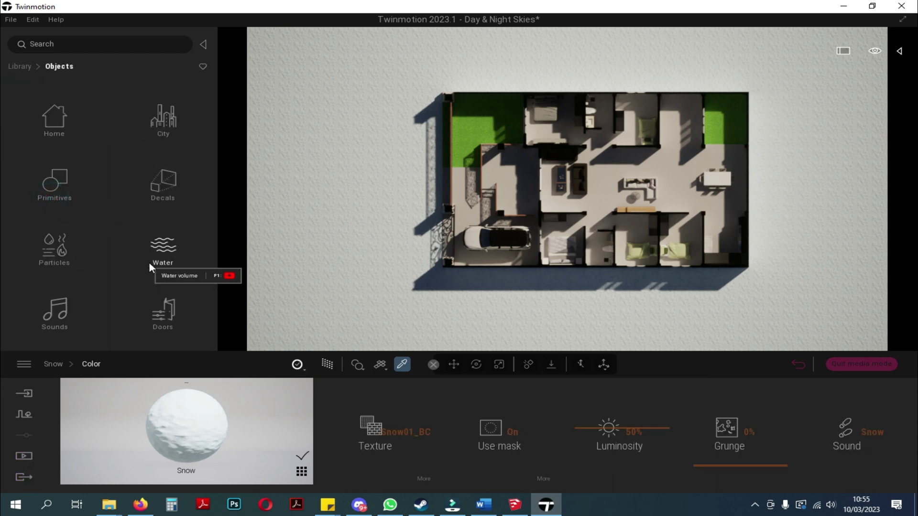
pyautogui.click(58, 180)
pyautogui.scroll(-5, 144, 263)
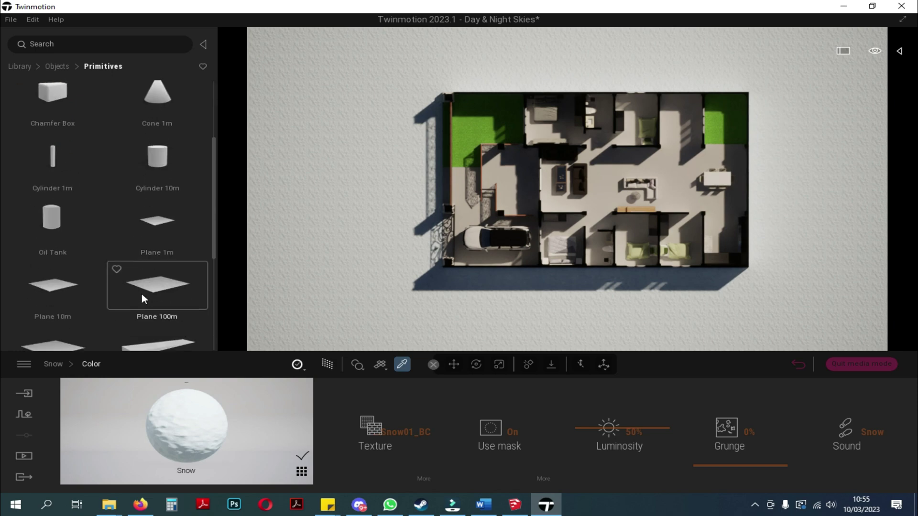
pyautogui.moveTo(158, 236); pyautogui.dragTo(298, 180)
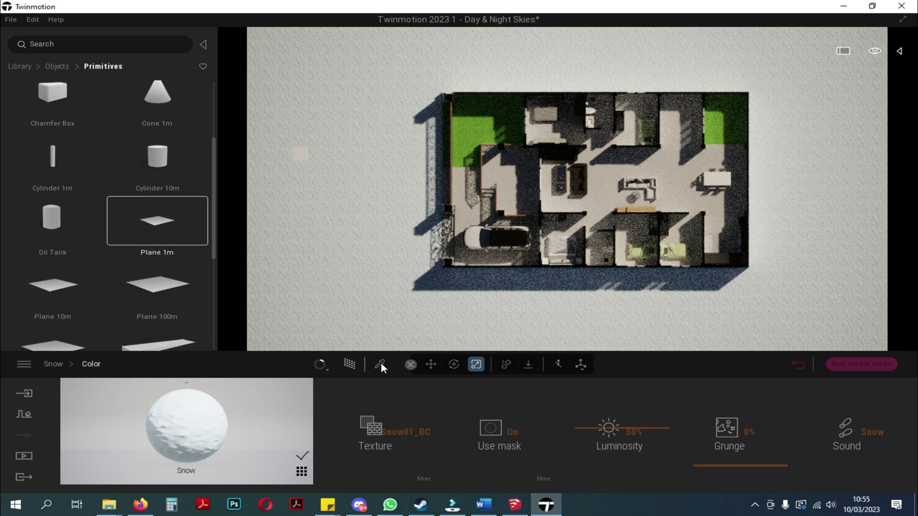
# - Pick the small plane's MI_Base material, apply it to the ground in place of the snow, and show the scene graph
pyautogui.click(379, 364)
pyautogui.click(301, 155)
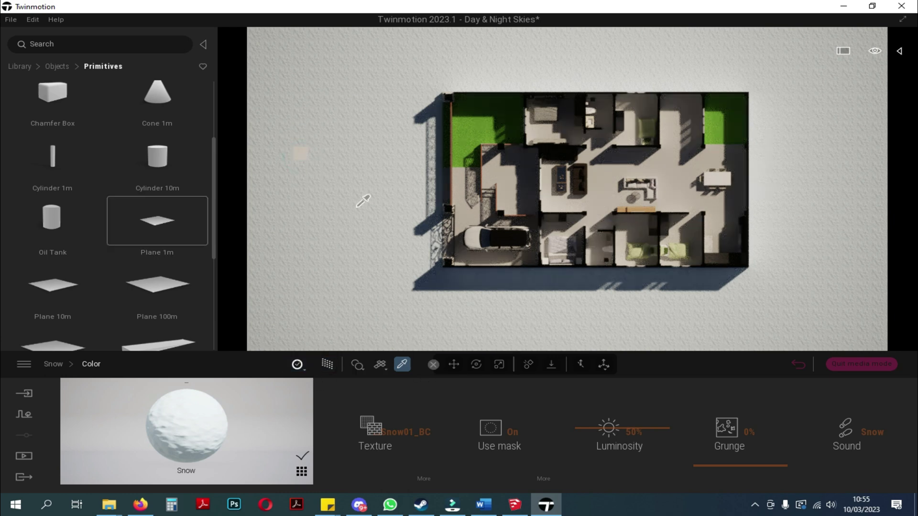
pyautogui.click(306, 149)
pyautogui.click(305, 150)
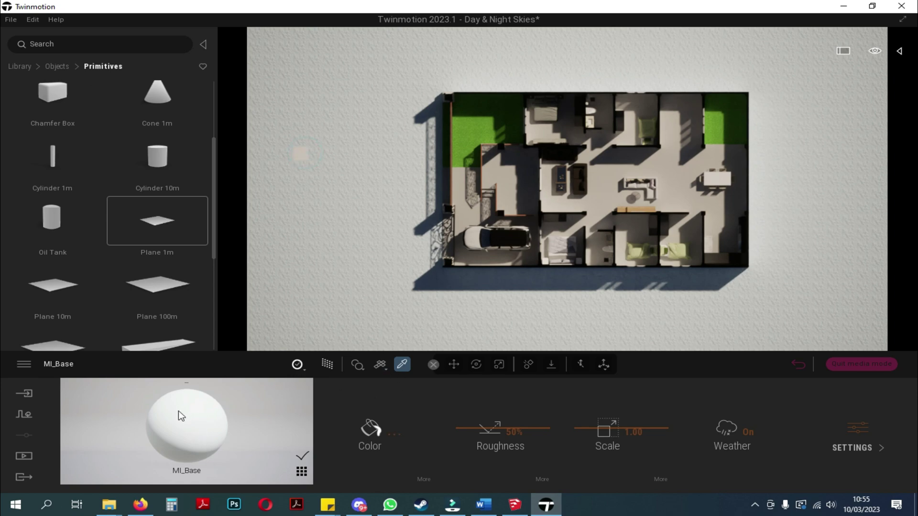
pyautogui.click(208, 429)
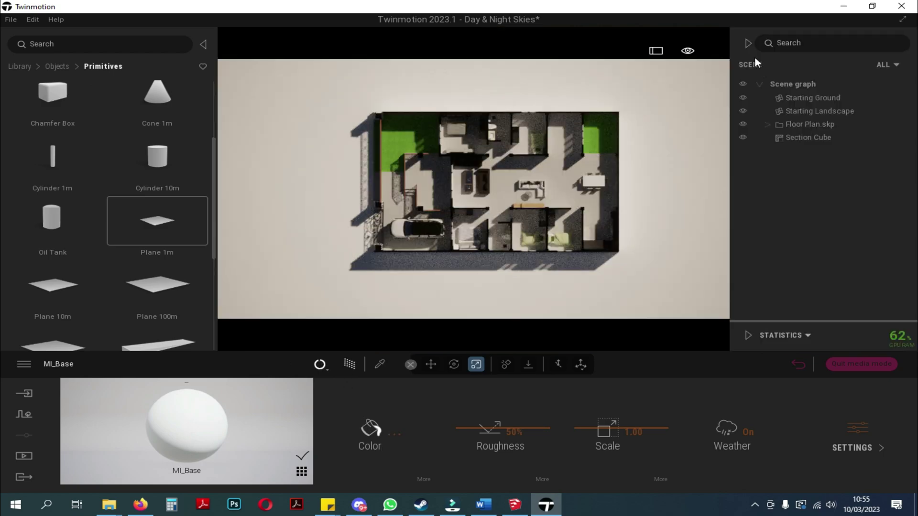
pyautogui.click(749, 39)
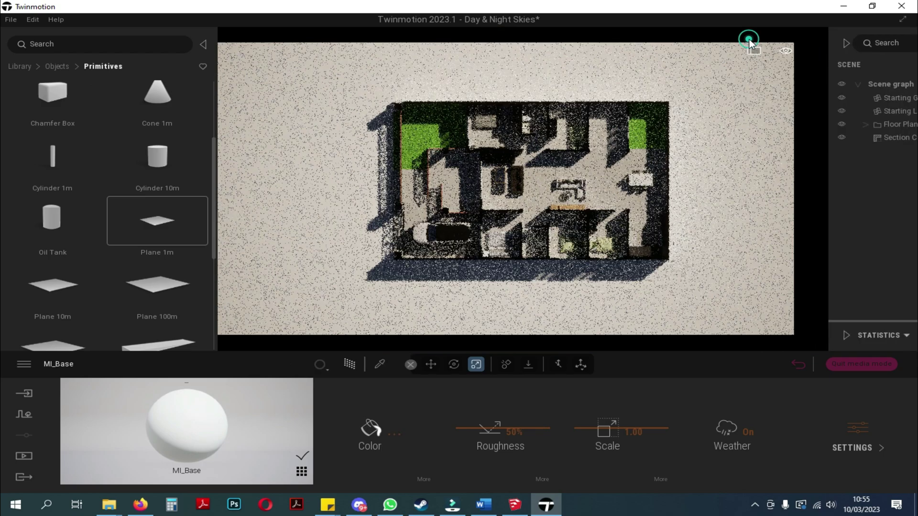
# - Hide the scene graph and library, and open the Sky Light HDRI settings in the 4_Day image's Lighting
pyautogui.click(749, 41)
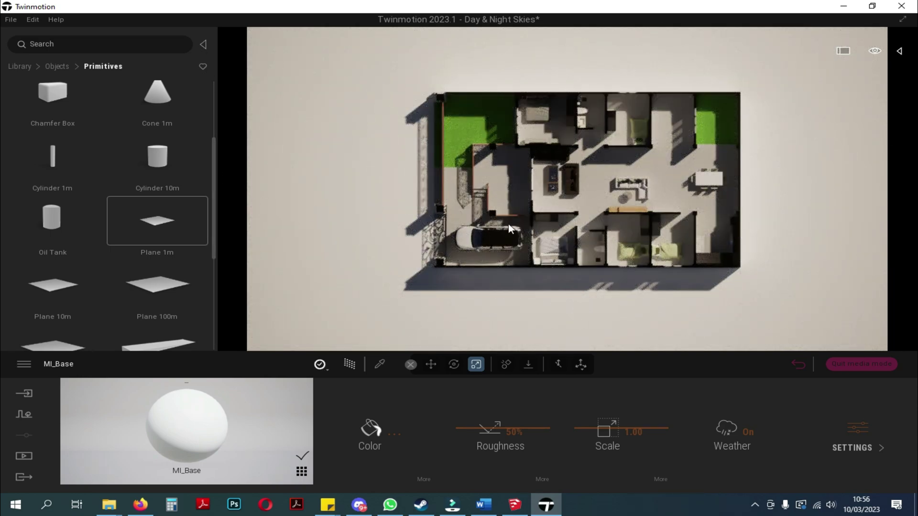
pyautogui.click(203, 44)
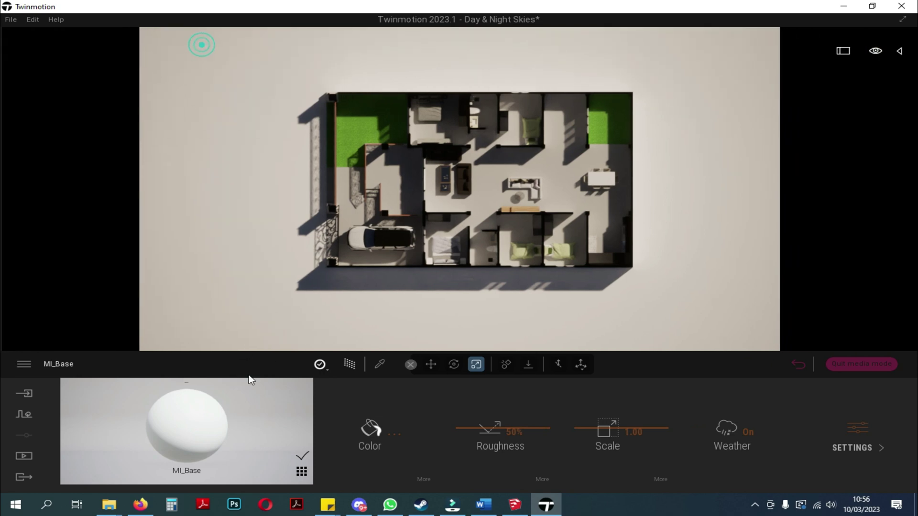
pyautogui.click(25, 455)
pyautogui.click(181, 426)
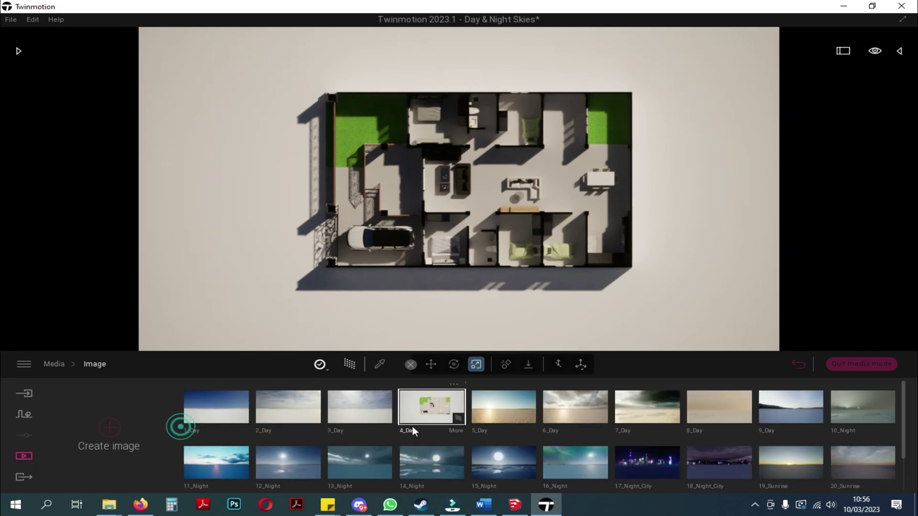
pyautogui.click(454, 429)
pyautogui.click(297, 432)
pyautogui.click(213, 481)
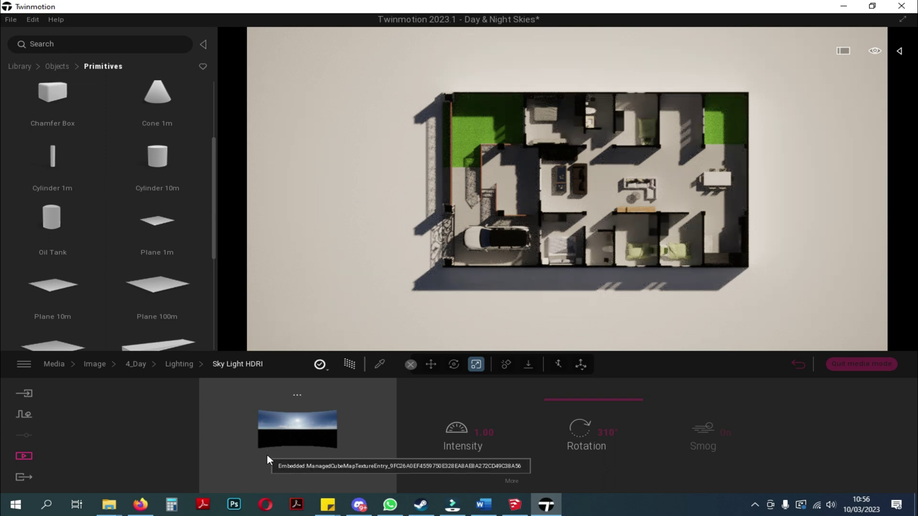
# - Assign Noon Clear 01 from the library's HDRI Environments > Skies > Noon > Clear to the image's Sky Light HDRI
pyautogui.click(19, 67)
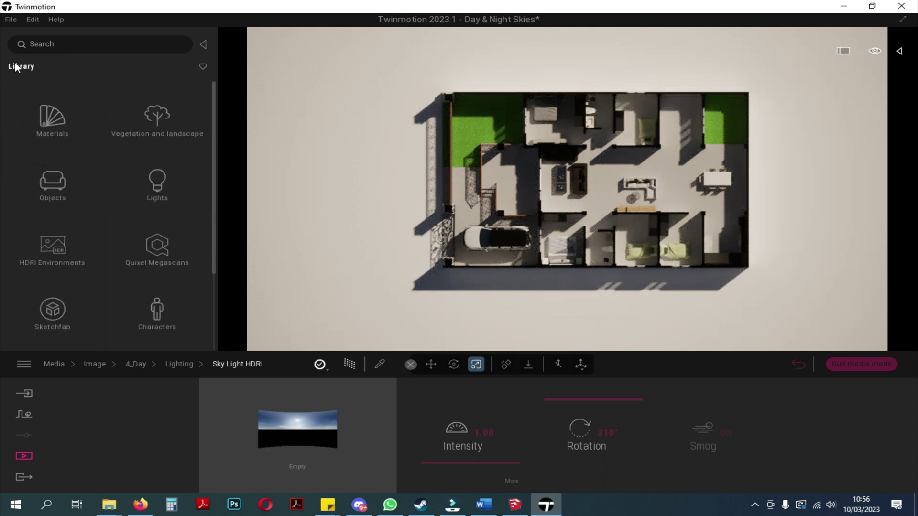
pyautogui.click(57, 245)
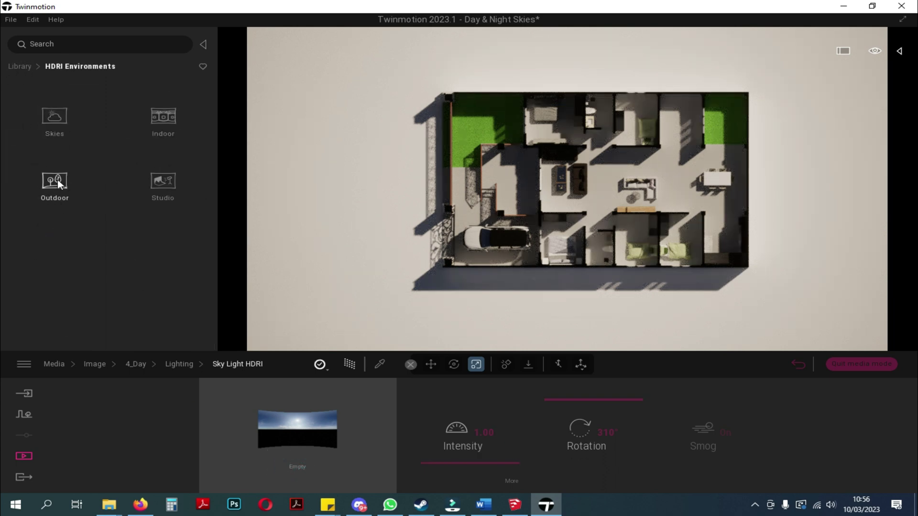
pyautogui.click(53, 119)
pyautogui.click(60, 181)
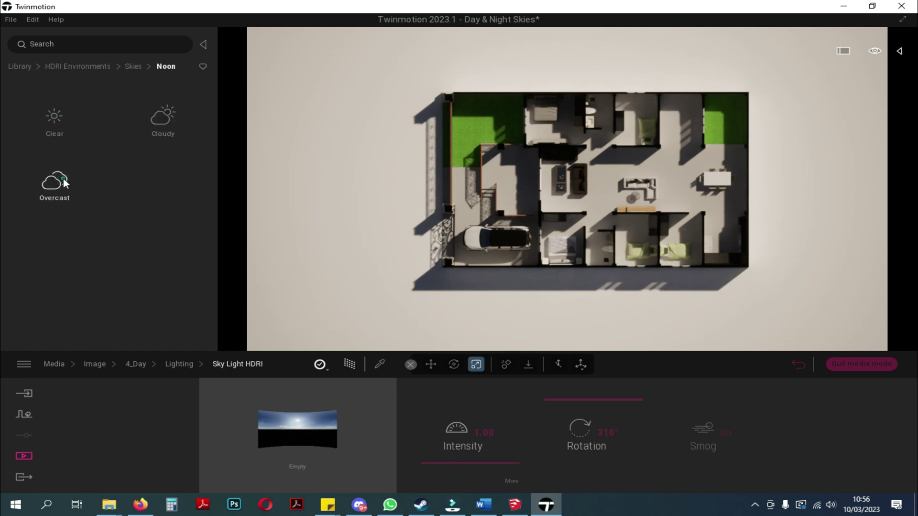
pyautogui.click(58, 120)
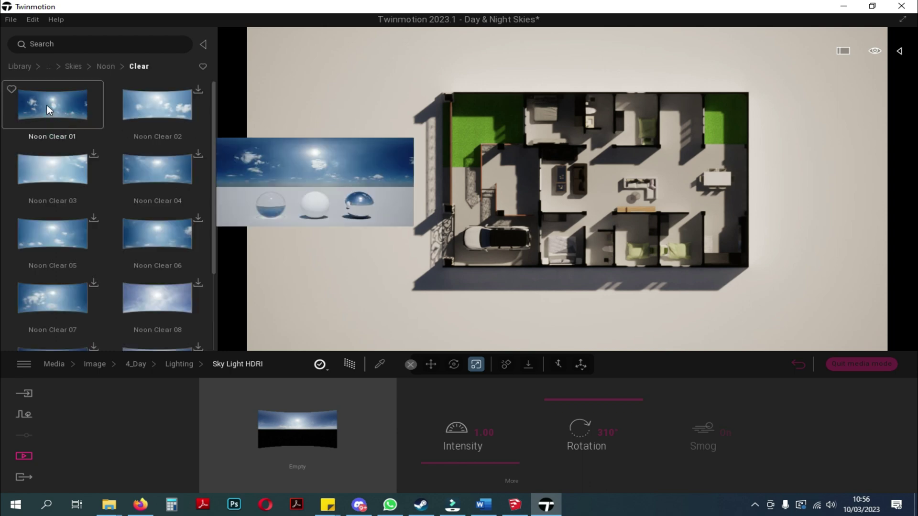
pyautogui.moveTo(47, 105); pyautogui.dragTo(283, 435)
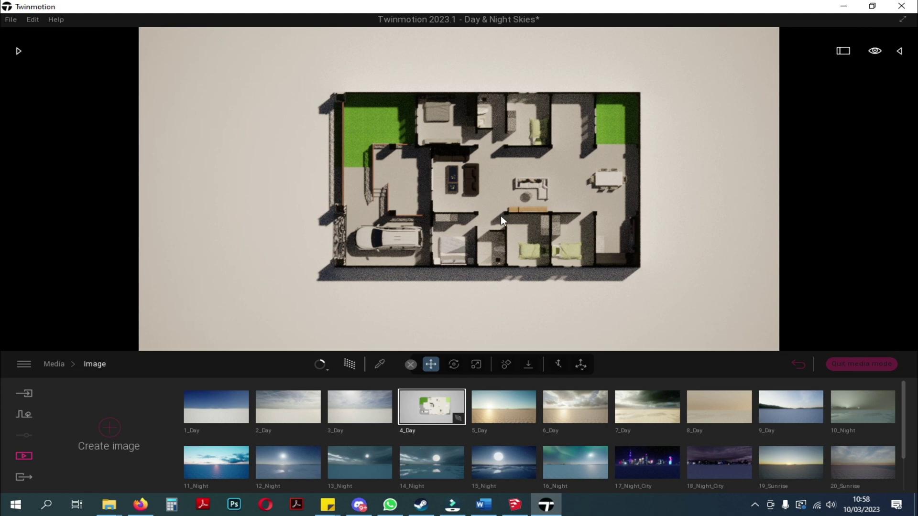
# - Apply the Grass 1 material from the library's Materials > Ground > Nature to the floor plan's lawns
pyautogui.click(17, 52)
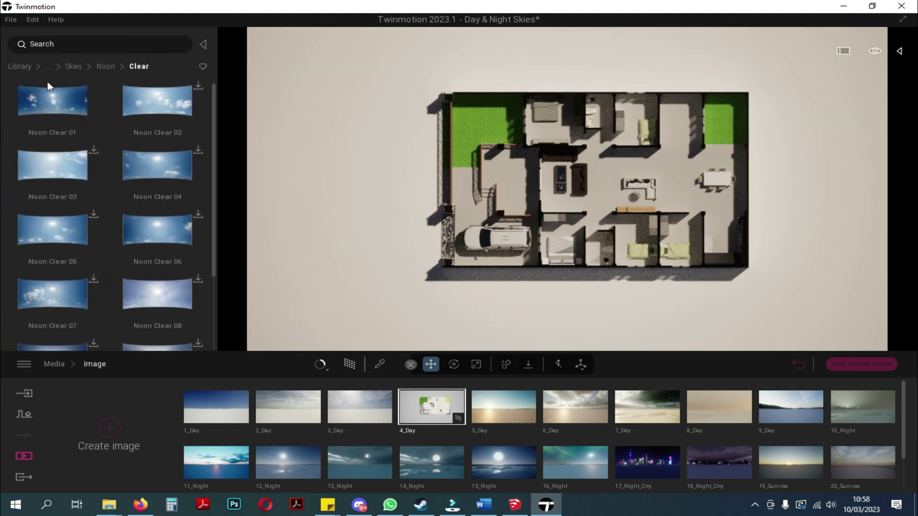
pyautogui.click(12, 67)
pyautogui.click(52, 117)
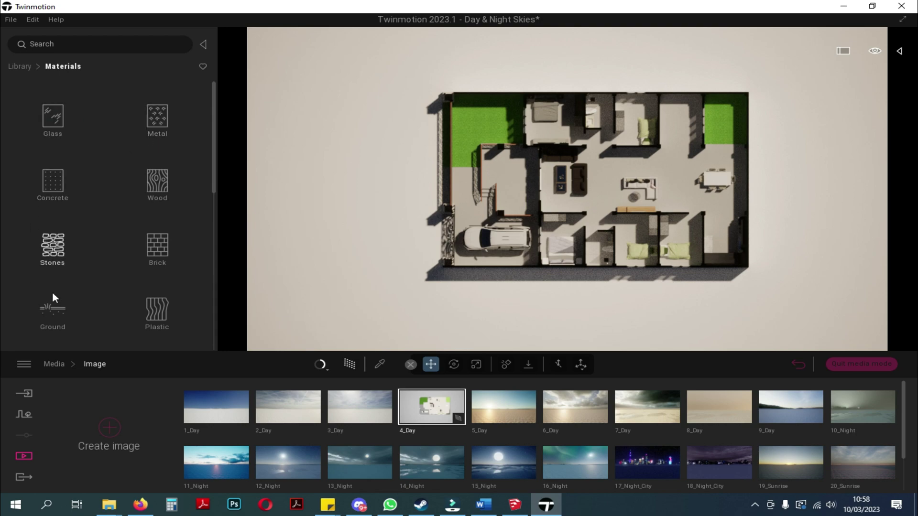
pyautogui.click(53, 311)
pyautogui.click(153, 119)
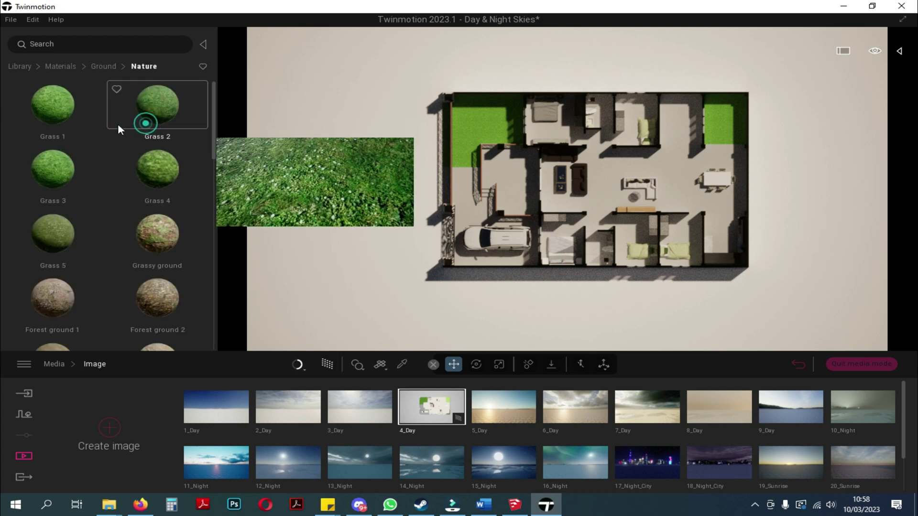
pyautogui.moveTo(95, 110); pyautogui.dragTo(470, 115)
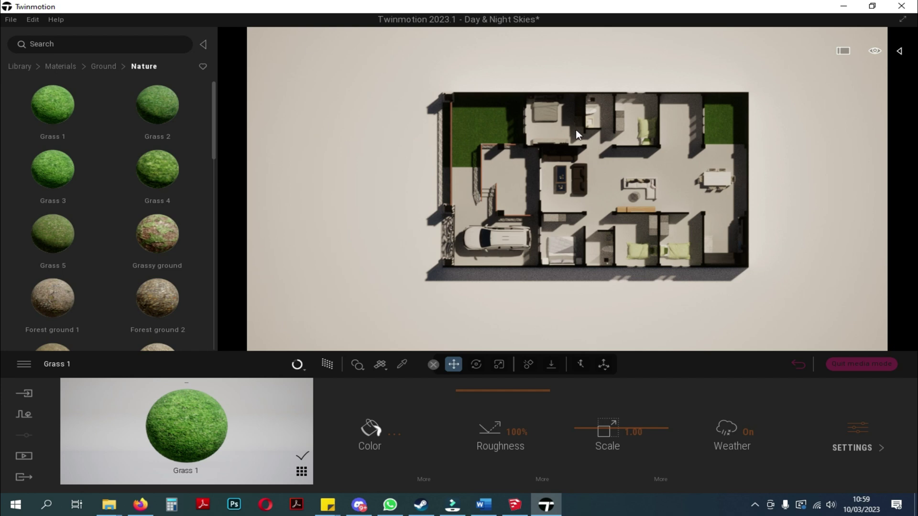
# - Place Tropical Almond trees from the library's Vegetation and landscape > Trees on the front and rear lawns
pyautogui.click(11, 65)
pyautogui.click(157, 127)
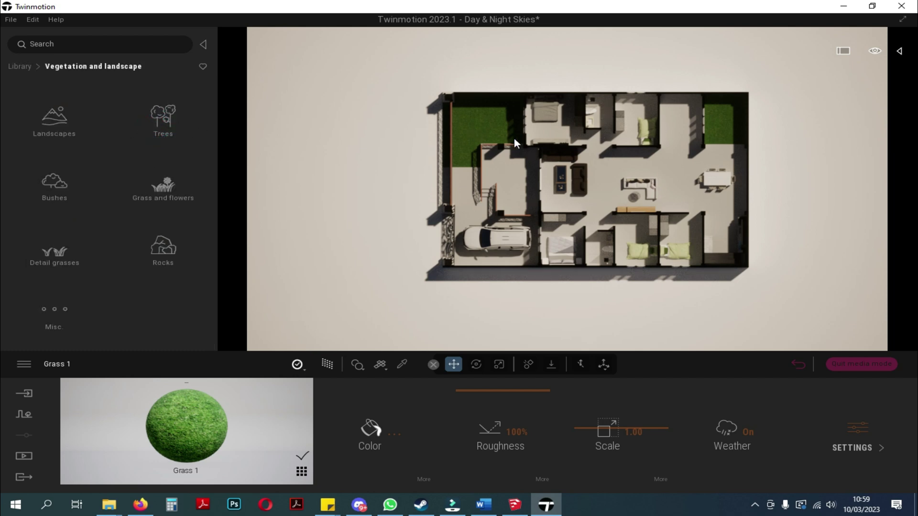
pyautogui.click(148, 116)
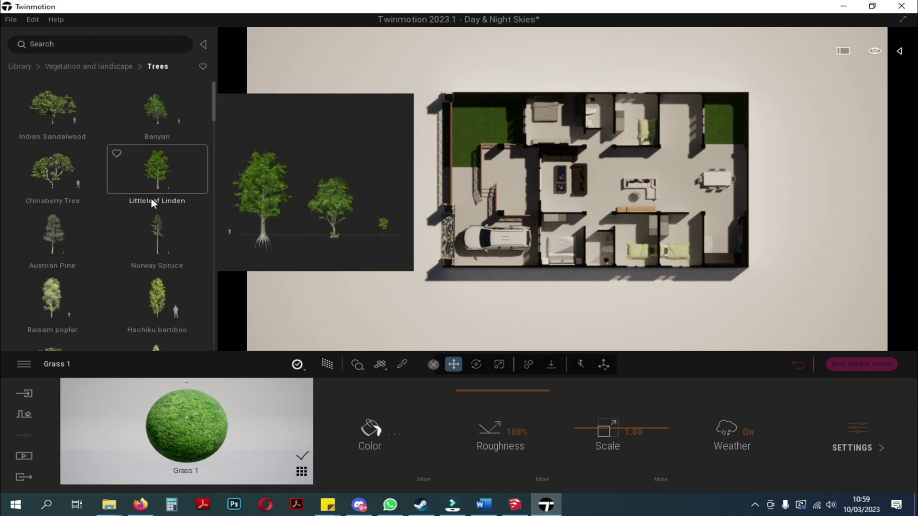
pyautogui.moveTo(213, 113); pyautogui.dragTo(201, 325)
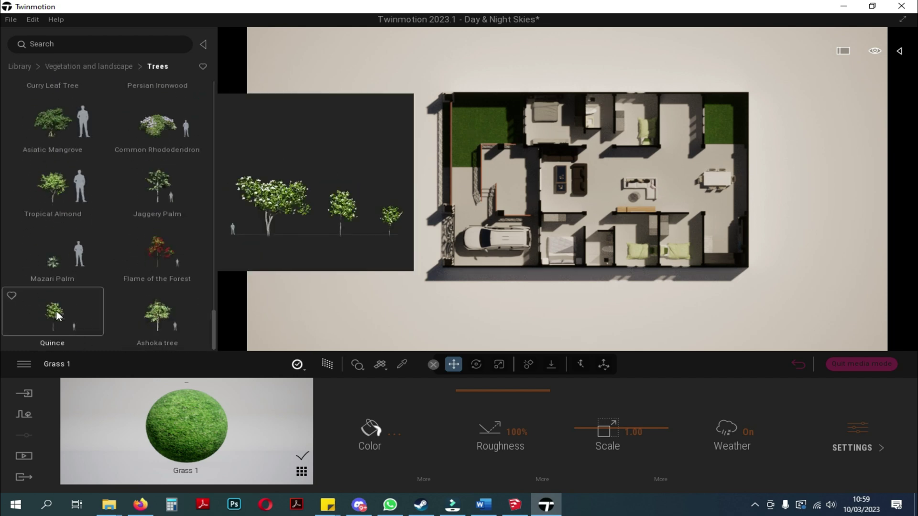
pyautogui.moveTo(56, 310); pyautogui.dragTo(470, 109)
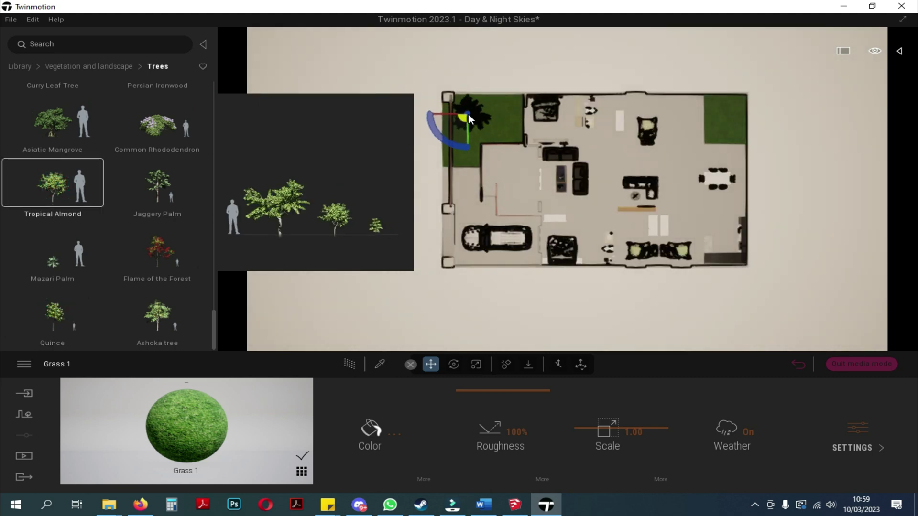
pyautogui.moveTo(500, 118); pyautogui.dragTo(728, 120)
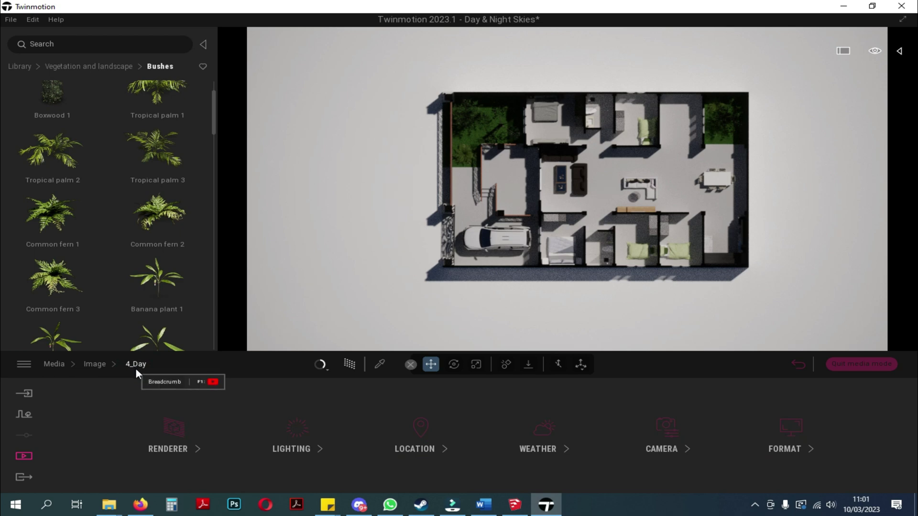
# - Hide the library, view the 4_Day image's Format settings, and select 4_Day as the image for local export
pyautogui.click(203, 48)
pyautogui.click(777, 445)
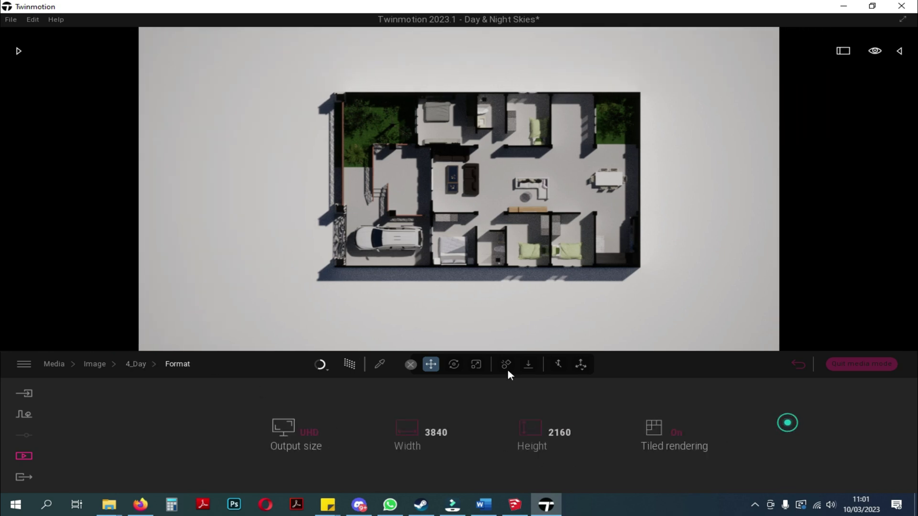
pyautogui.click(24, 475)
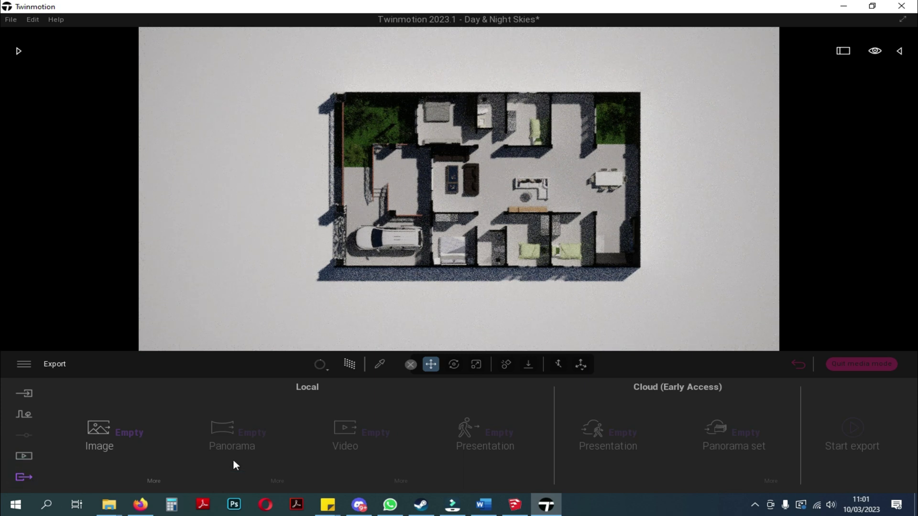
pyautogui.click(133, 436)
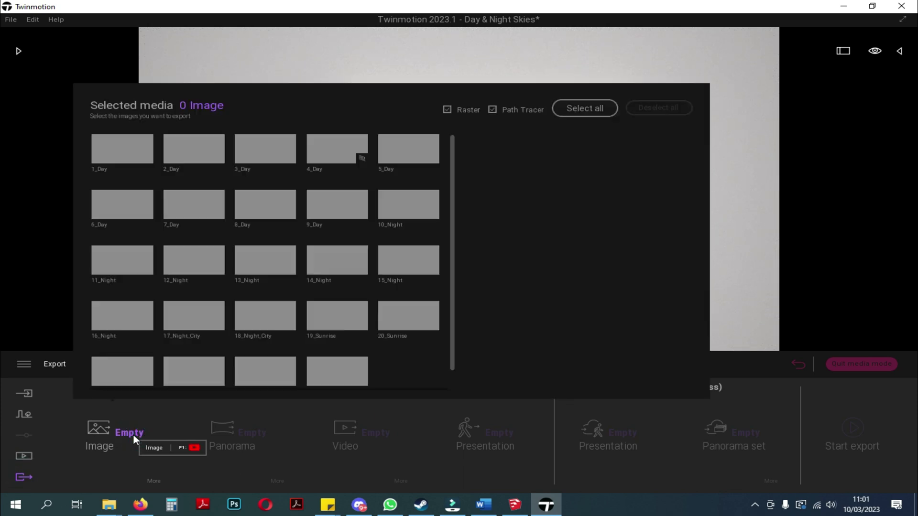
pyautogui.click(340, 145)
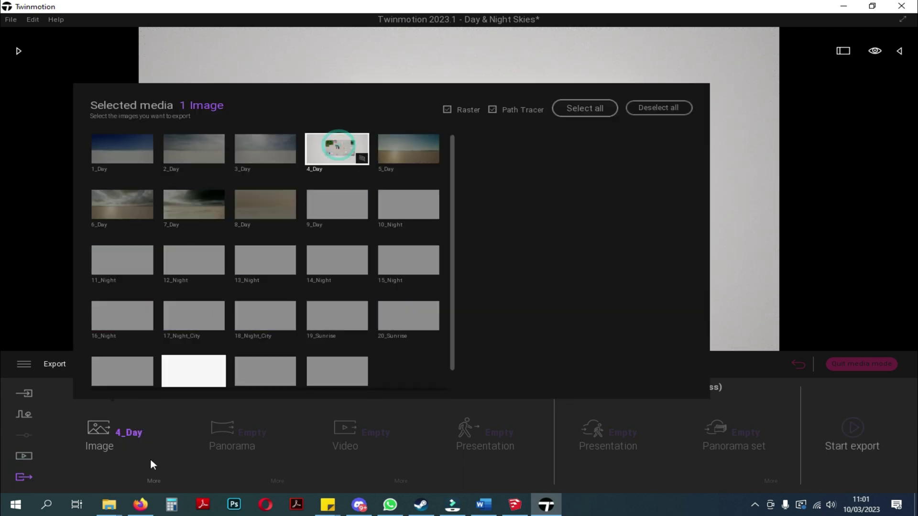
# - Change the Refinement and Max lighting options in the image export settings and return to the export overview
pyautogui.click(153, 481)
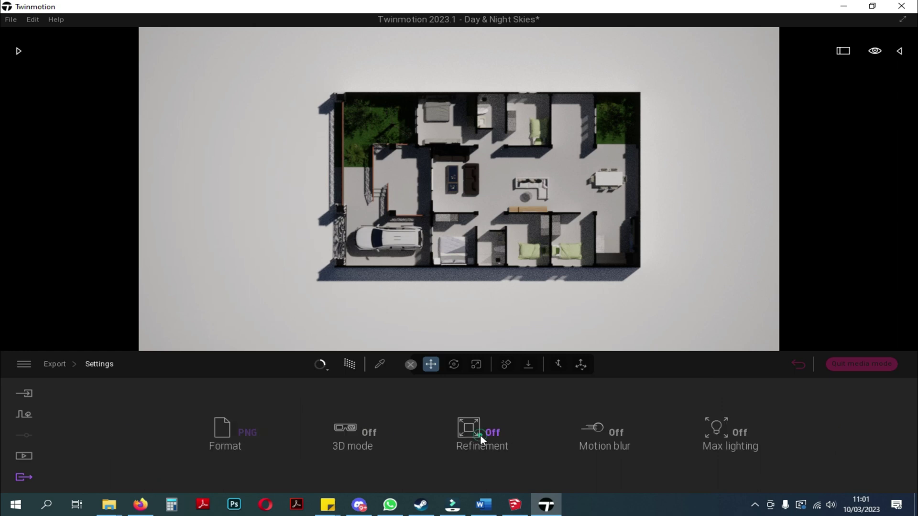
pyautogui.click(480, 434)
pyautogui.click(476, 387)
pyautogui.click(738, 432)
pyautogui.click(24, 476)
# - Export the 4_Day image to the Floor Plan folder inside new YT on My Passport (D:)
pyautogui.click(854, 428)
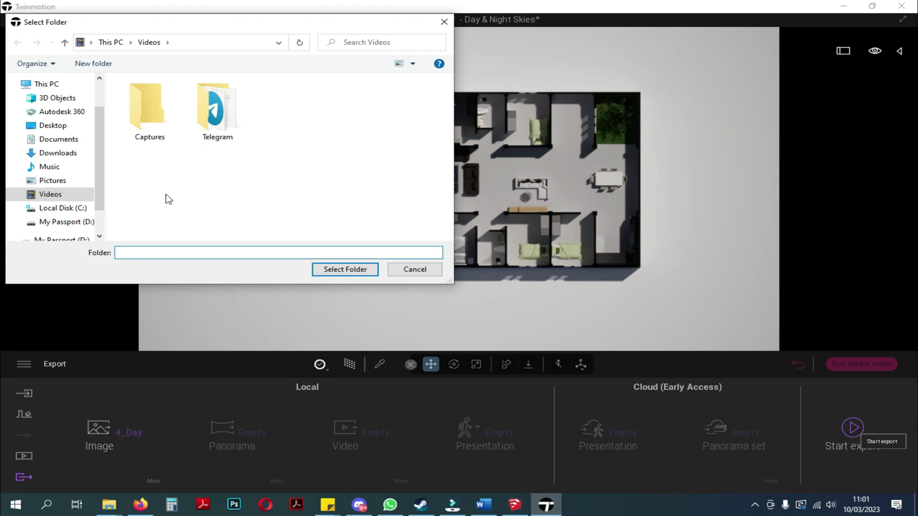
pyautogui.click(72, 229)
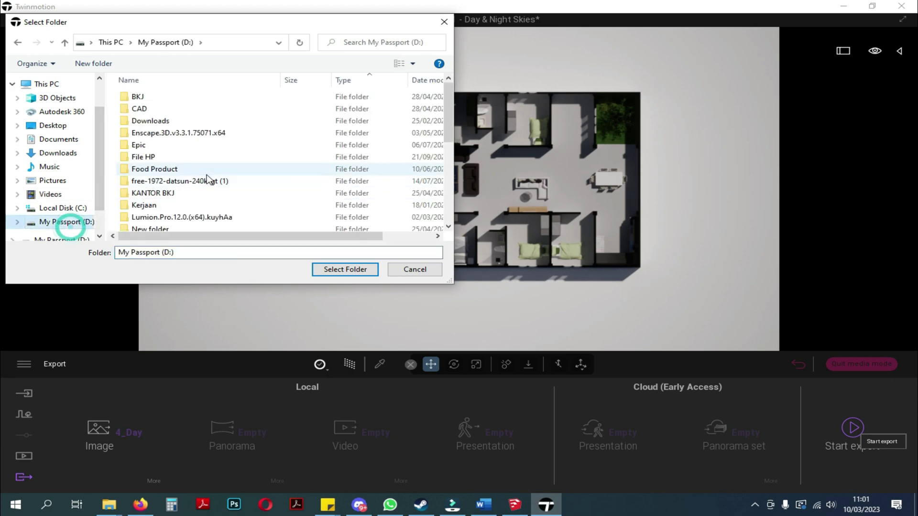
pyautogui.scroll(-3, 162, 185)
pyautogui.doubleClick(154, 181)
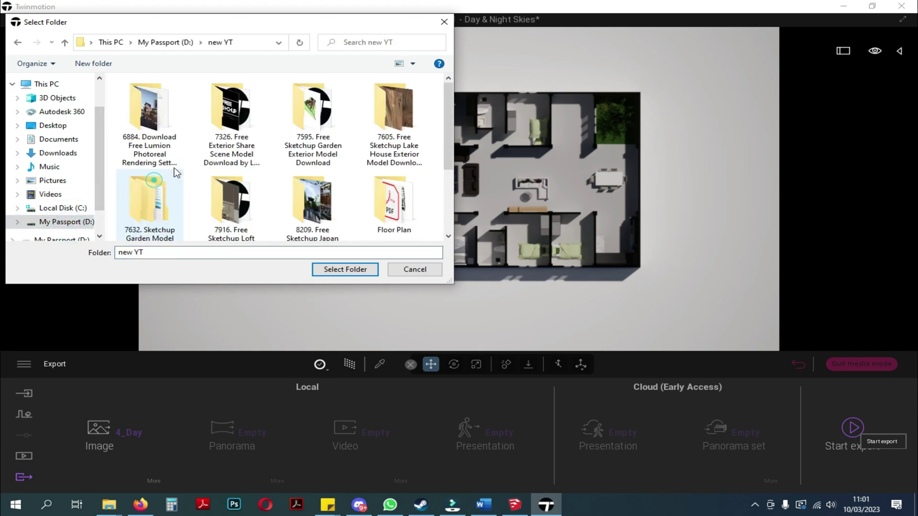
pyautogui.scroll(-2, 335, 173)
pyautogui.doubleClick(382, 140)
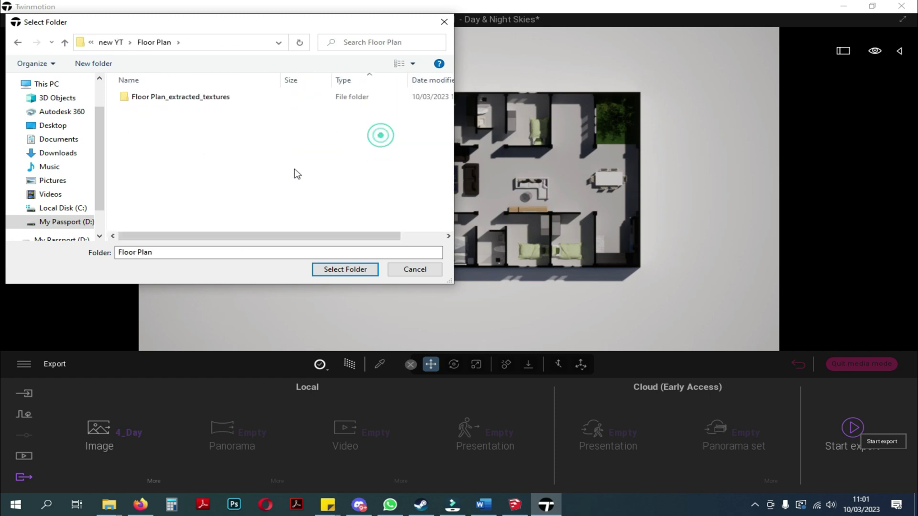
pyautogui.click(345, 271)
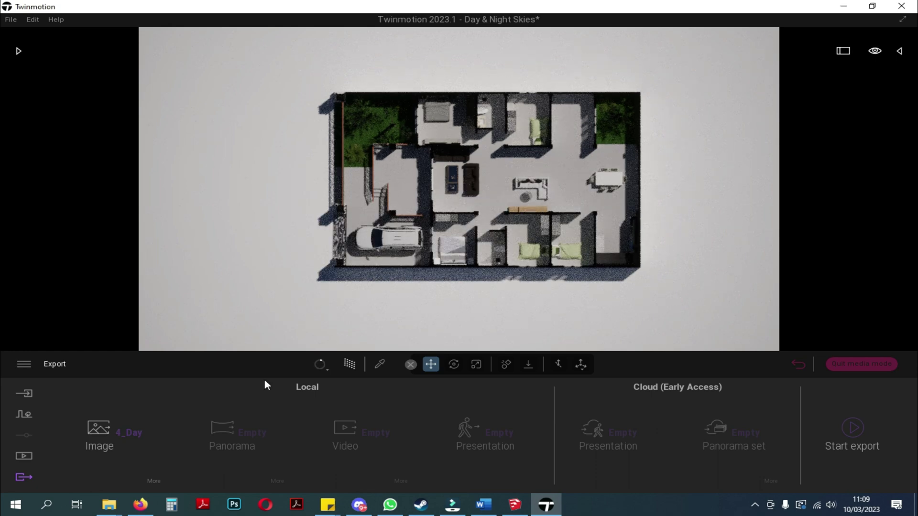
# - Find the exported 4_Day.png in the Floor Plan folder and open it in Photoshop
pyautogui.moveTo(110, 510)
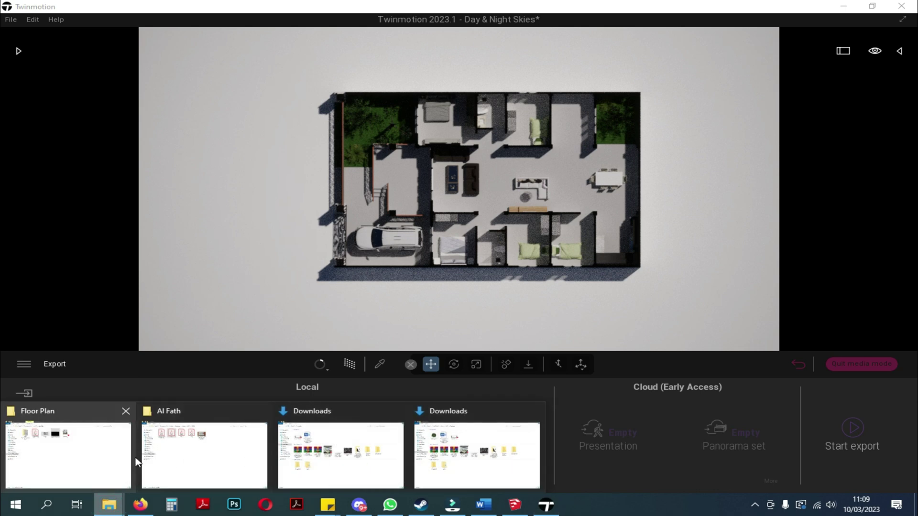
pyautogui.click(129, 461)
pyautogui.click(490, 297)
pyautogui.click(234, 504)
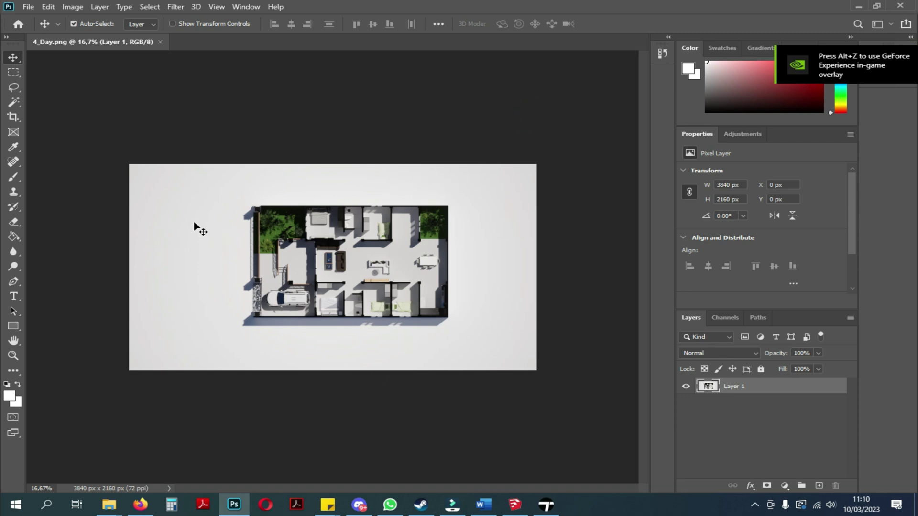
# - Open Nik Collection's Color Efex Pro 4 on Layer 1 and load the 002 Clarity Bump recipe, replacing the current filters
pyautogui.keyDown('alt'); pyautogui.scroll(4, 231, 262); pyautogui.keyUp('alt')
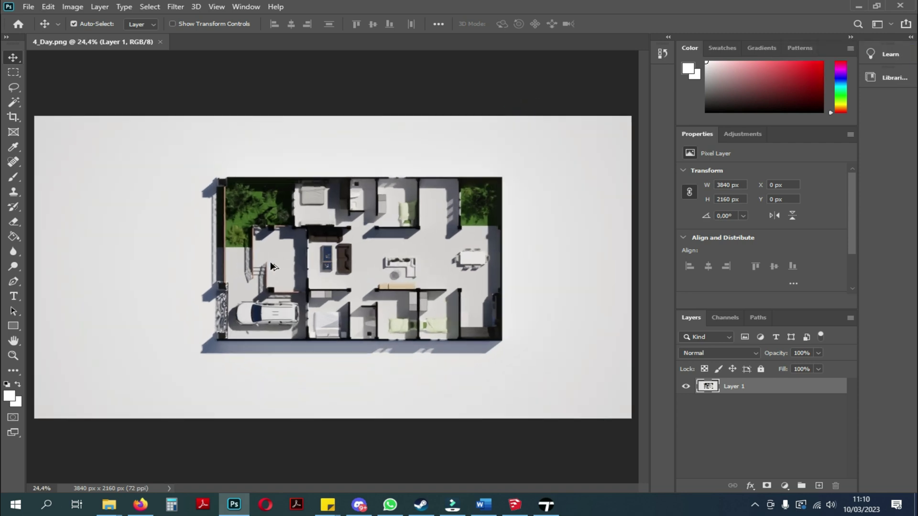
pyautogui.keyDown('alt'); pyautogui.scroll(-2, 412, 265); pyautogui.keyUp('alt')
pyautogui.keyDown('alt'); pyautogui.scroll(1, 259, 271); pyautogui.keyUp('alt')
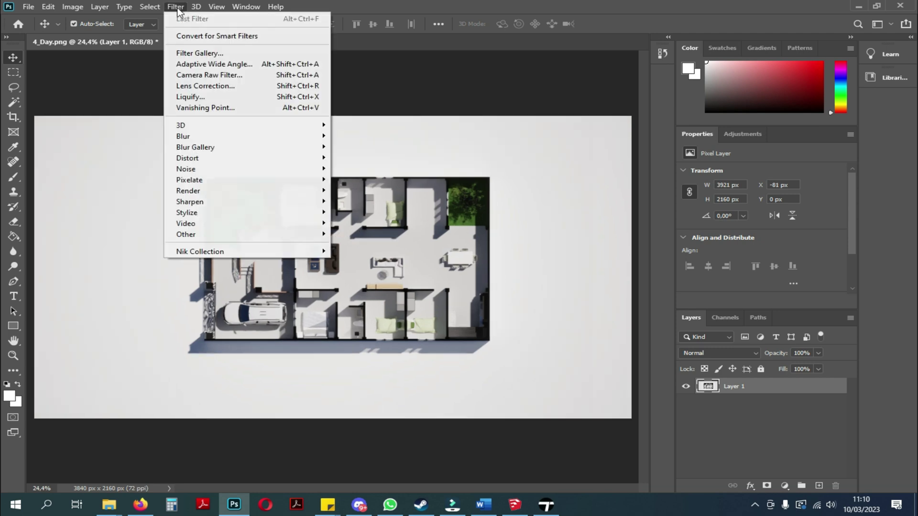
pyautogui.click(217, 250)
pyautogui.click(354, 262)
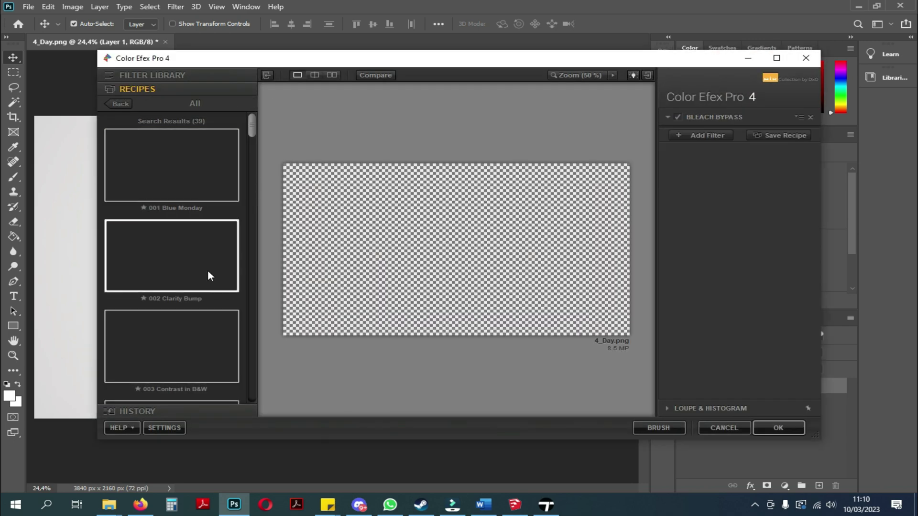
pyautogui.click(181, 269)
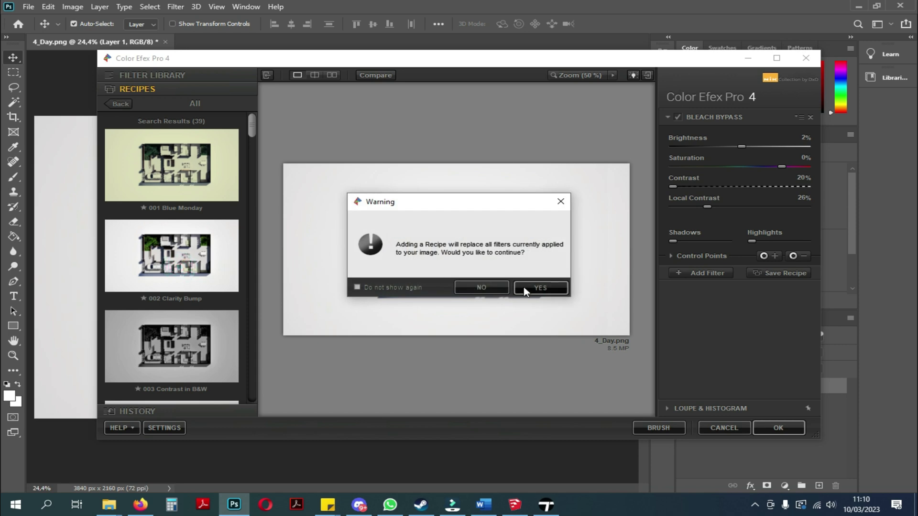
pyautogui.click(524, 287)
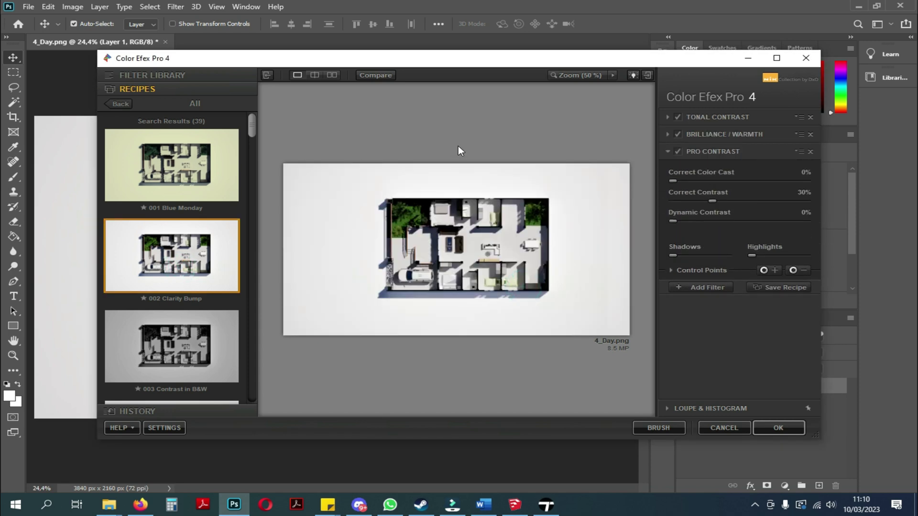
# - Try the 004 Even on a Cloudy Day recipe on the floor plan image, replacing the current filters
pyautogui.scroll(-5, 182, 279)
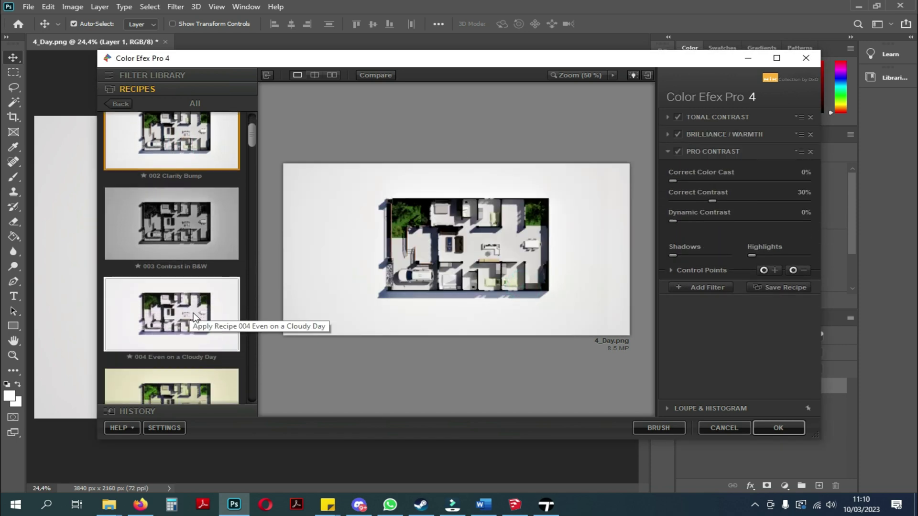
pyautogui.click(201, 256)
pyautogui.click(541, 284)
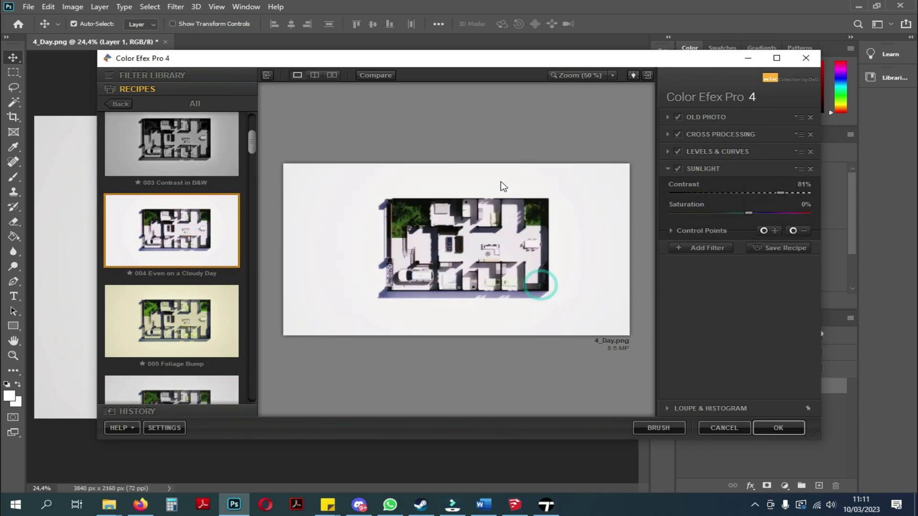
# - Try the 010 Super Punch recipe on the floor plan image, replacing the current filters
pyautogui.scroll(-5, 187, 298)
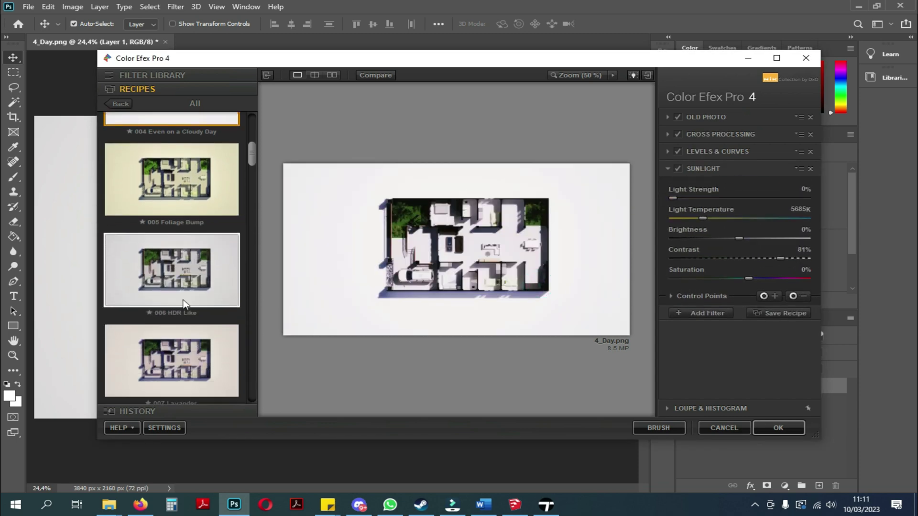
pyautogui.scroll(-4, 187, 296)
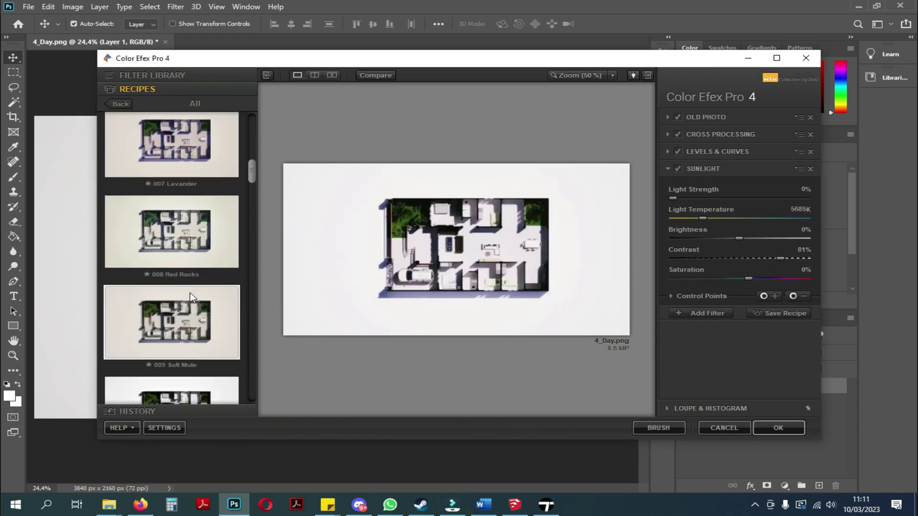
pyautogui.scroll(-1, 191, 296)
pyautogui.click(207, 347)
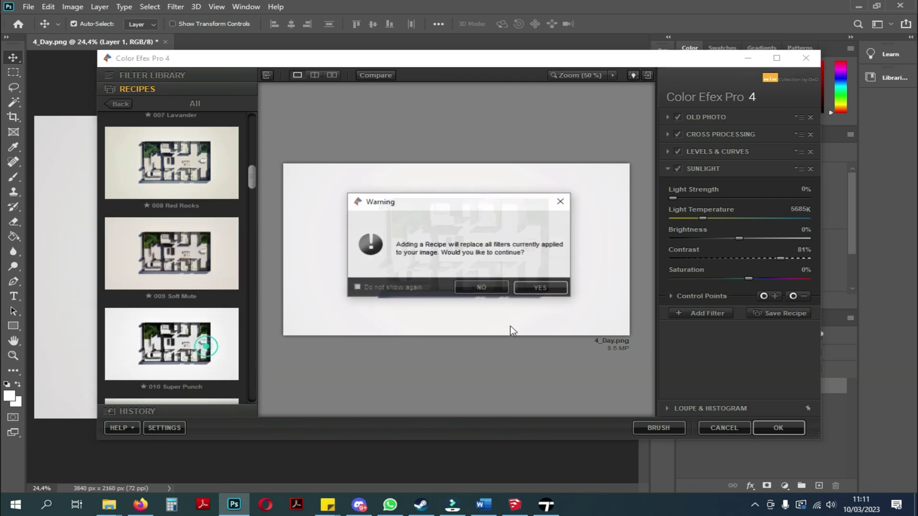
pyautogui.click(533, 290)
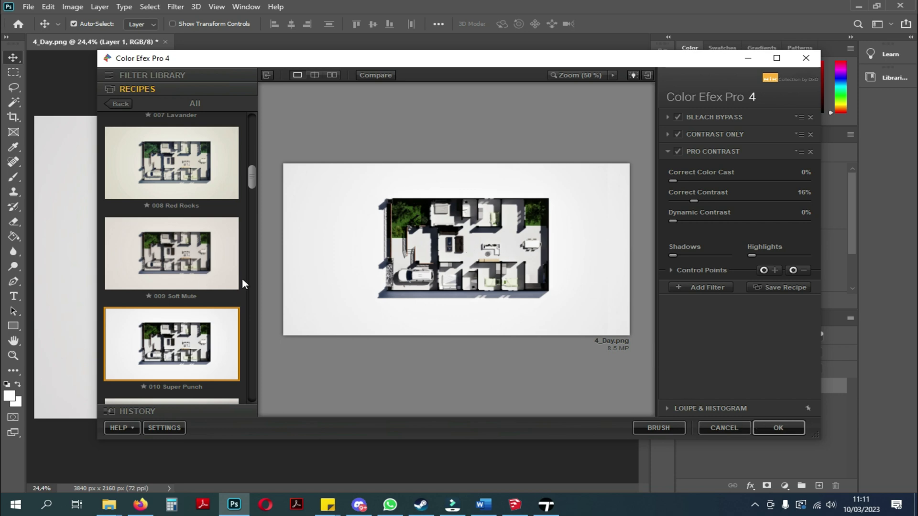
# - Load the 006 HDR Like recipe in place of the current filters and apply it to the image
pyautogui.scroll(5, 209, 185)
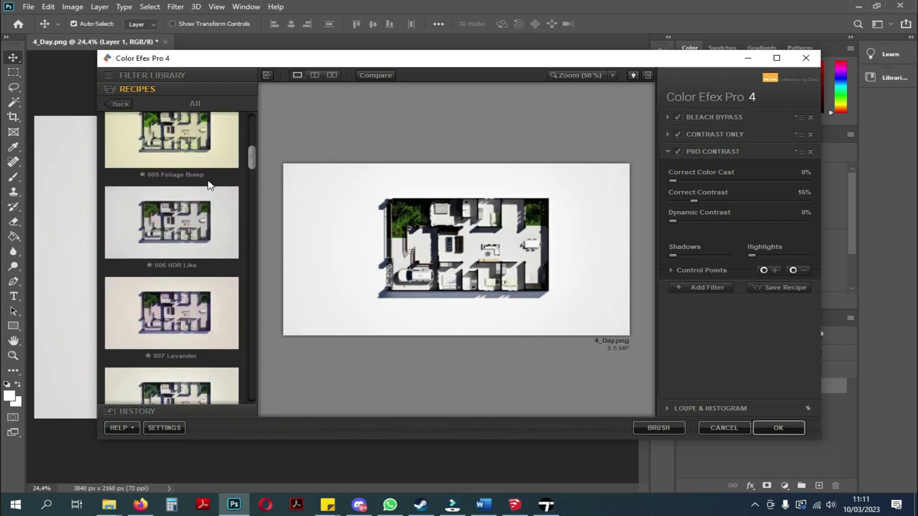
pyautogui.scroll(1, 191, 205)
pyautogui.click(192, 248)
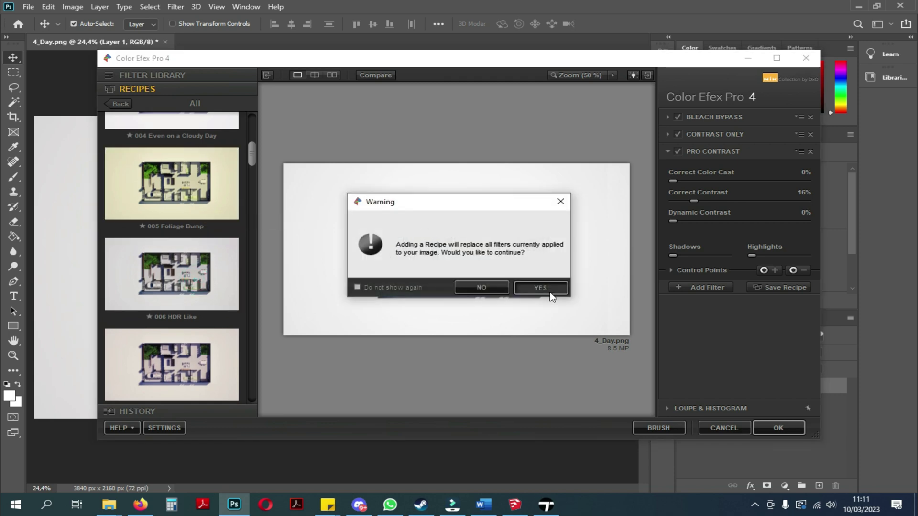
pyautogui.click(534, 289)
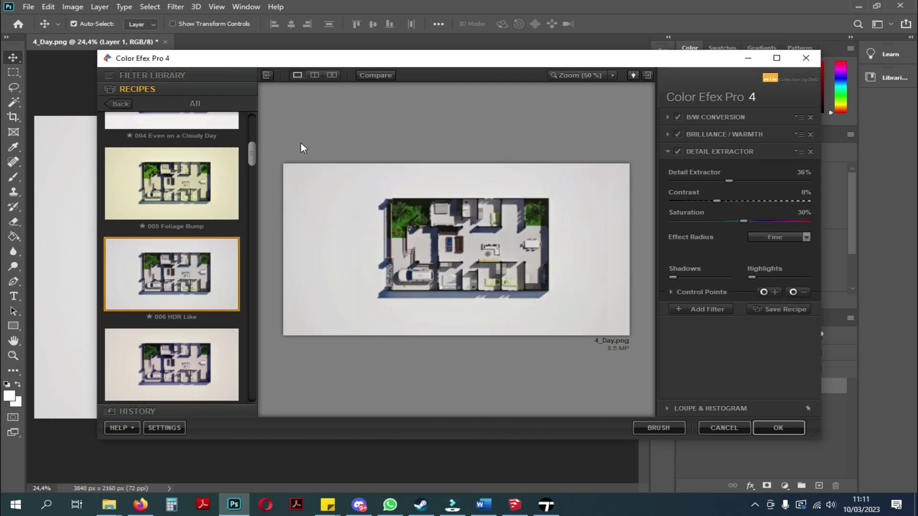
pyautogui.scroll(-1, 196, 277)
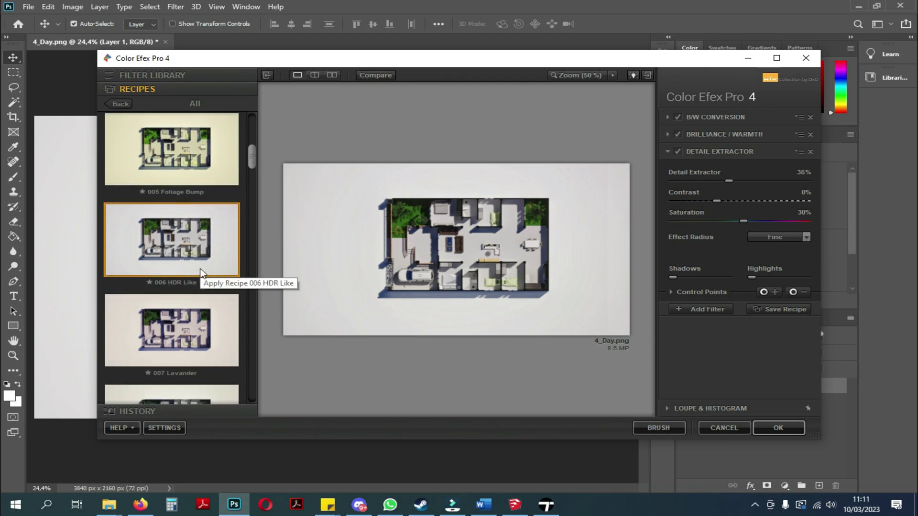
pyautogui.scroll(-3, 228, 356)
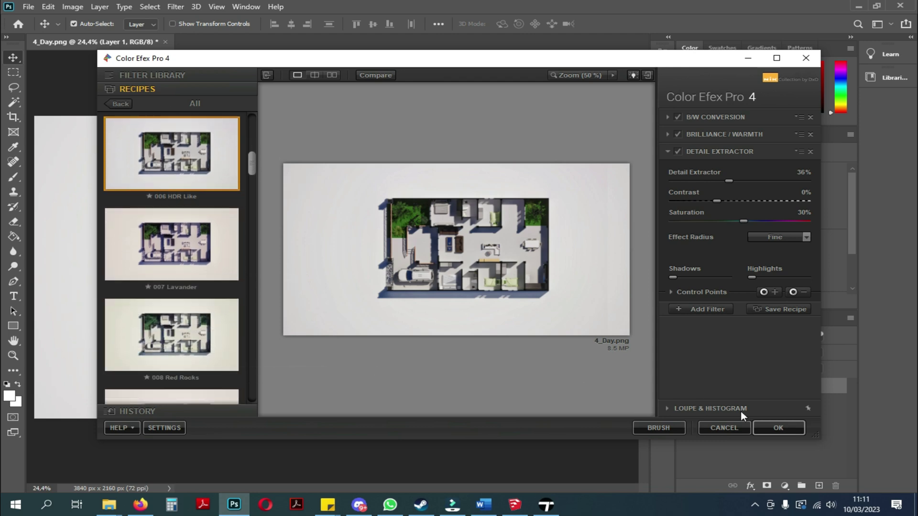
pyautogui.click(792, 429)
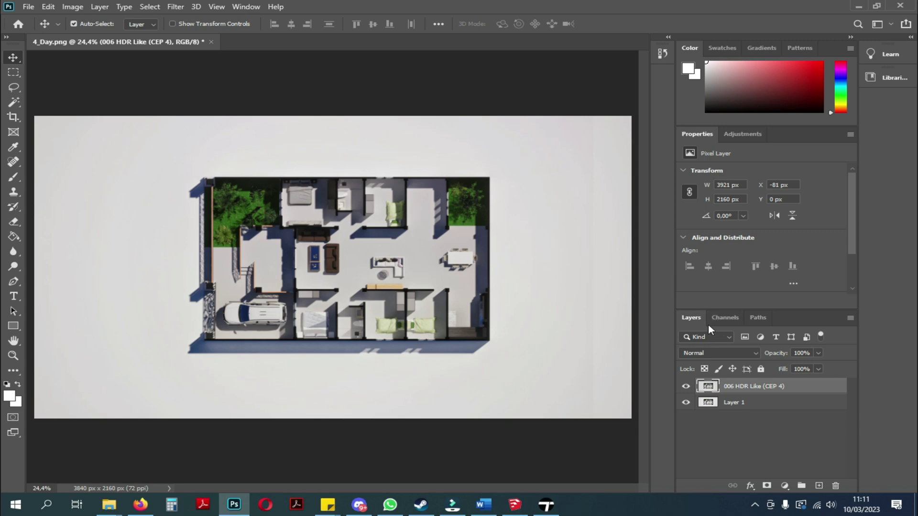
# - Place the FLOOR PLAN-01 image from the Floor Plan folder over the render in the 4_Day document
pyautogui.keyDown('alt'); pyautogui.scroll(2, 299, 224); pyautogui.keyUp('alt')
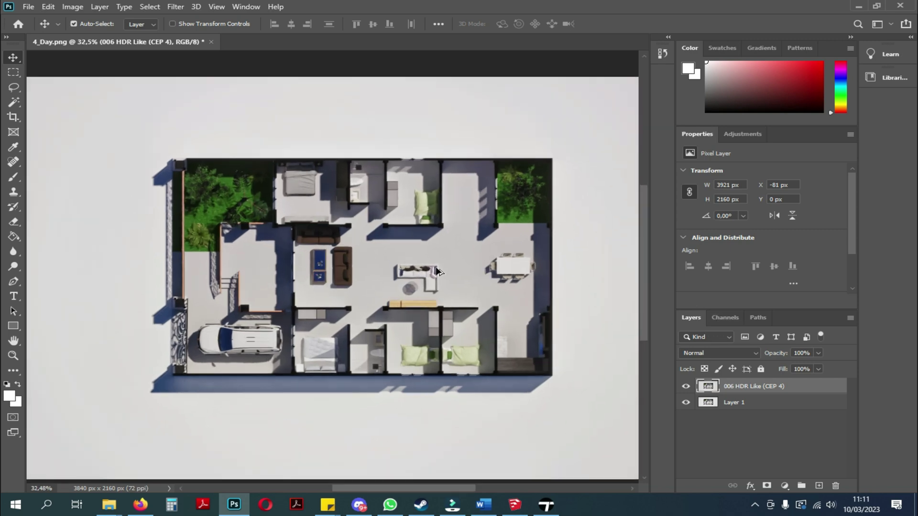
pyautogui.keyDown('alt'); pyautogui.scroll(3, 521, 318); pyautogui.keyUp('alt')
pyautogui.keyDown('alt'); pyautogui.scroll(-1, 557, 330); pyautogui.keyUp('alt')
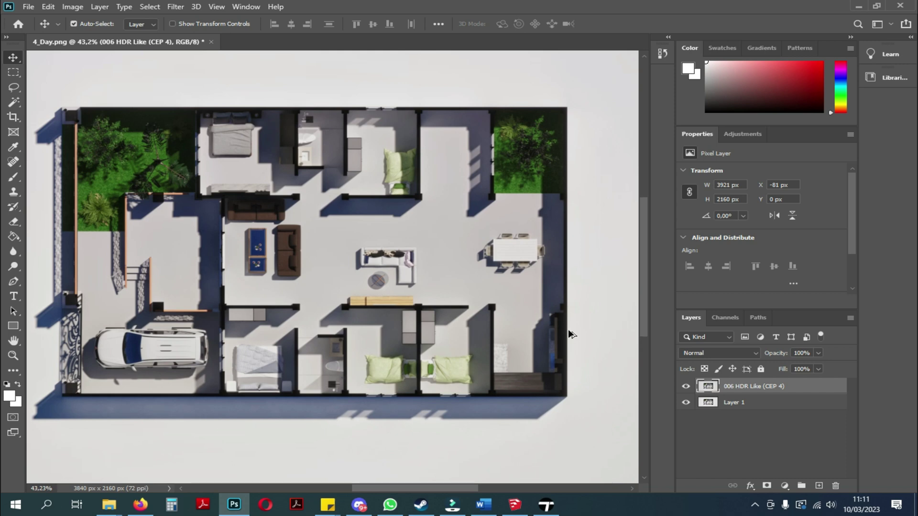
pyautogui.keyDown('alt'); pyautogui.scroll(-1, 537, 332); pyautogui.keyUp('alt')
pyautogui.keyDown('alt'); pyautogui.scroll(-1, 521, 325); pyautogui.keyUp('alt')
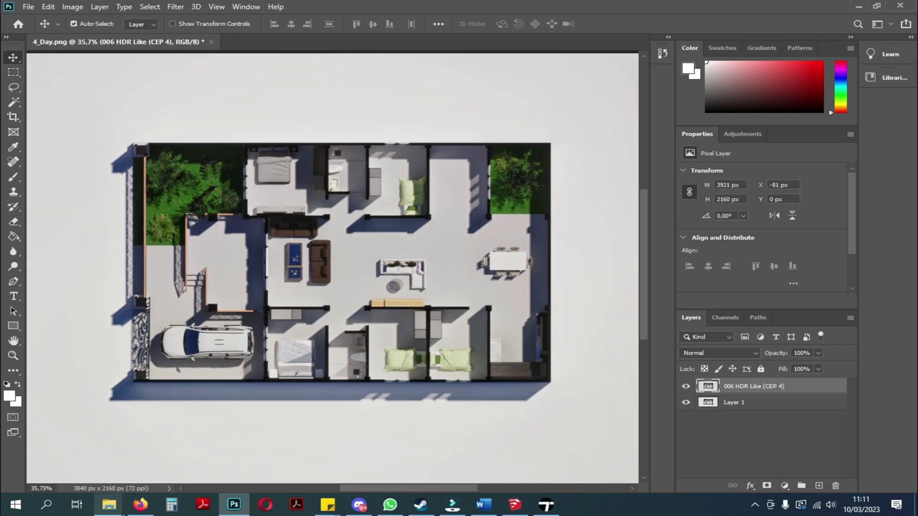
pyautogui.moveTo(109, 505)
pyautogui.click(74, 470)
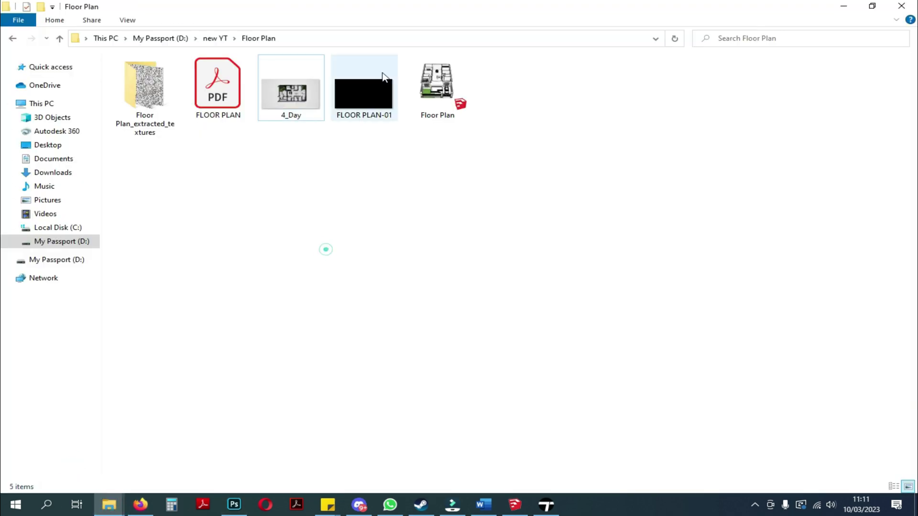
pyautogui.moveTo(375, 93); pyautogui.dragTo(309, 305)
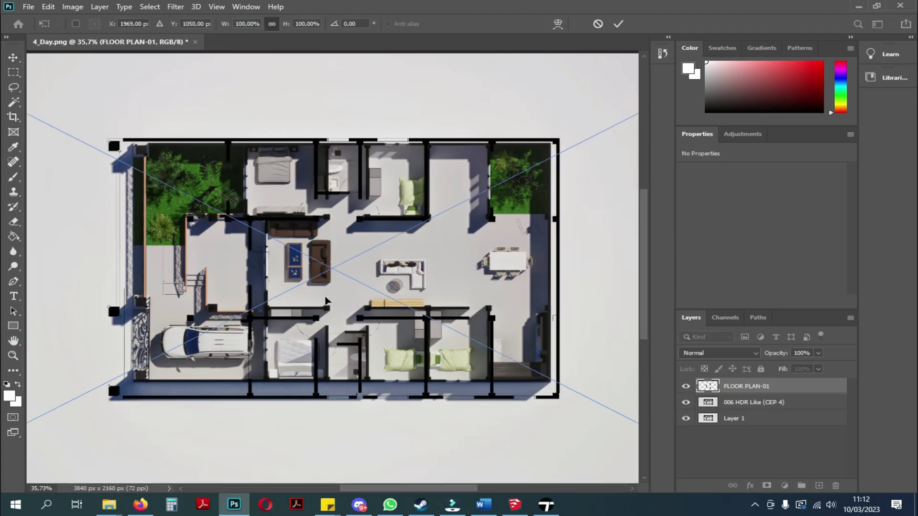
pyautogui.keyDown('alt'); pyautogui.scroll(-2, 381, 283); pyautogui.keyUp('alt')
pyautogui.keyDown('alt'); pyautogui.scroll(3, 447, 319); pyautogui.keyUp('alt')
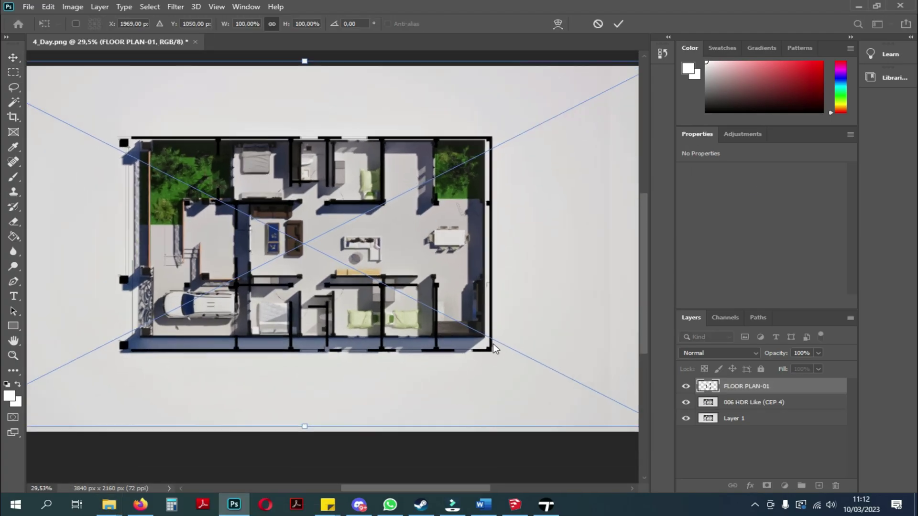
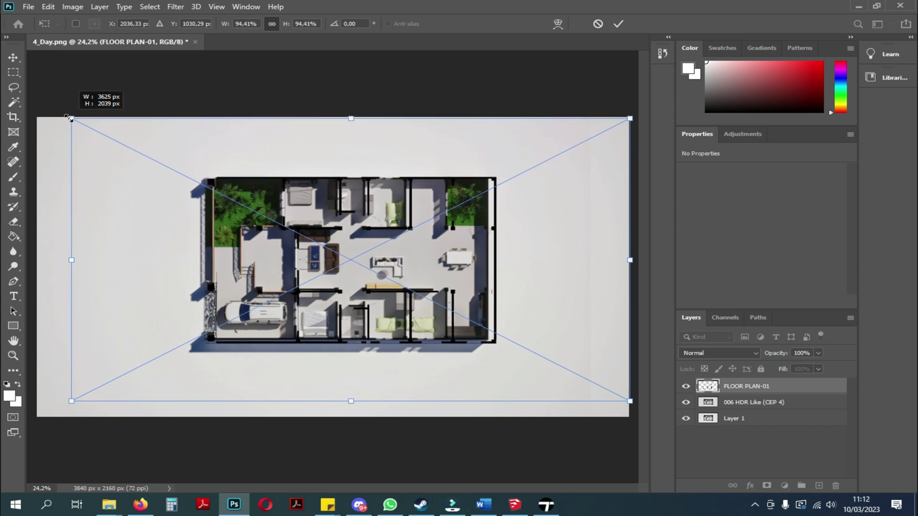
# - Scale the placed FLOOR PLAN-01 overlay proportionally to 92.62% so its outline matches the rendered building
pyautogui.keyDown('alt'); pyautogui.scroll(-3, 156, 206); pyautogui.keyUp('alt')
pyautogui.keyDown('alt'); pyautogui.scroll(4, 396, 195); pyautogui.keyUp('alt')
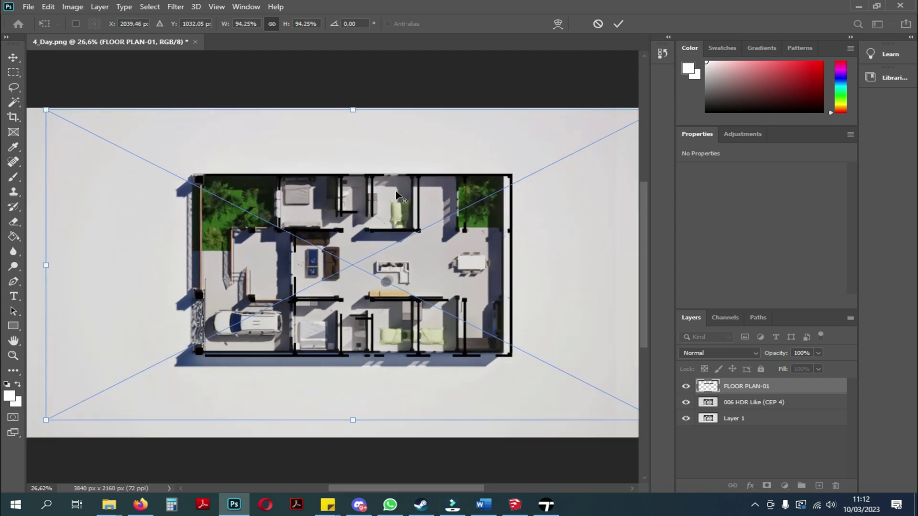
pyautogui.keyDown('alt'); pyautogui.scroll(3, 494, 174); pyautogui.keyUp('alt')
pyautogui.keyDown('alt'); pyautogui.scroll(-4, 511, 340); pyautogui.keyUp('alt')
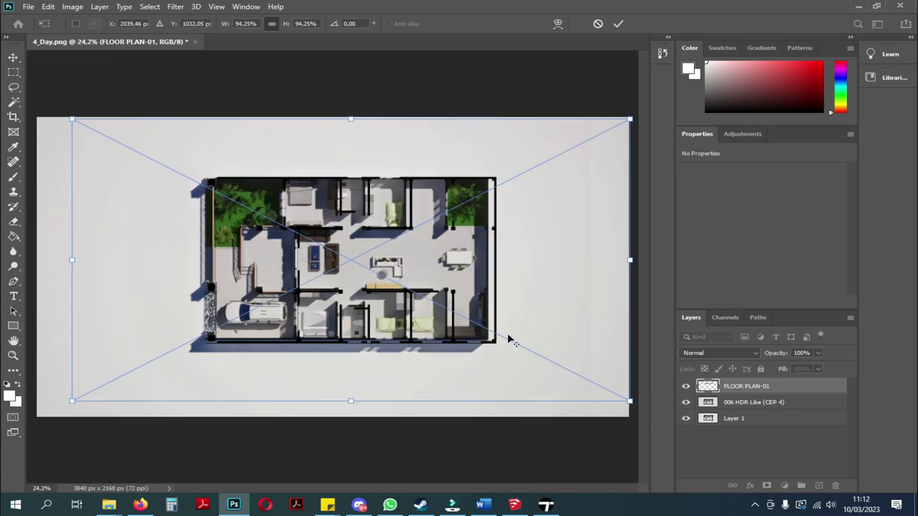
pyautogui.keyDown('alt'); pyautogui.scroll(-1, 550, 349); pyautogui.keyUp('alt')
pyautogui.keyDown('alt'); pyautogui.scroll(4, 598, 387); pyautogui.keyUp('alt')
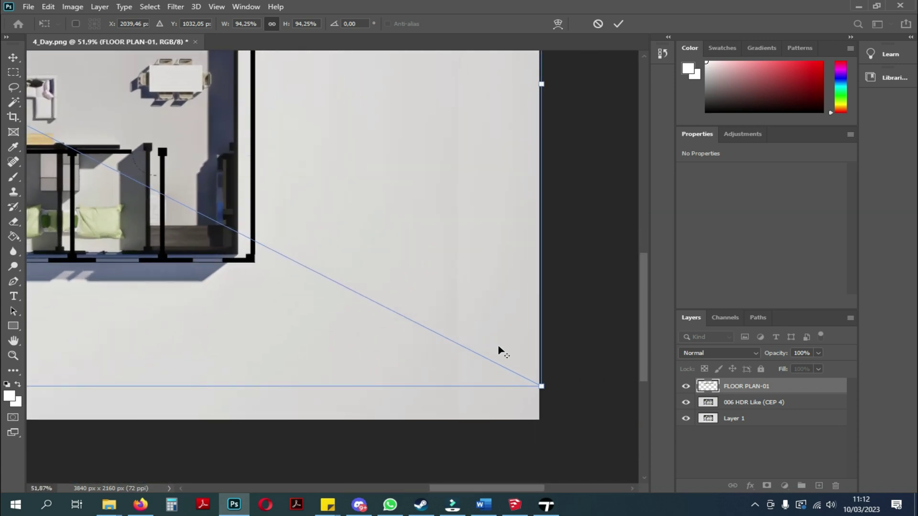
pyautogui.moveTo(544, 386); pyautogui.dragTo(523, 379)
pyautogui.keyDown('alt'); pyautogui.scroll(-4, 531, 383); pyautogui.keyUp('alt')
pyautogui.keyDown('alt'); pyautogui.scroll(5, 204, 299); pyautogui.keyUp('alt')
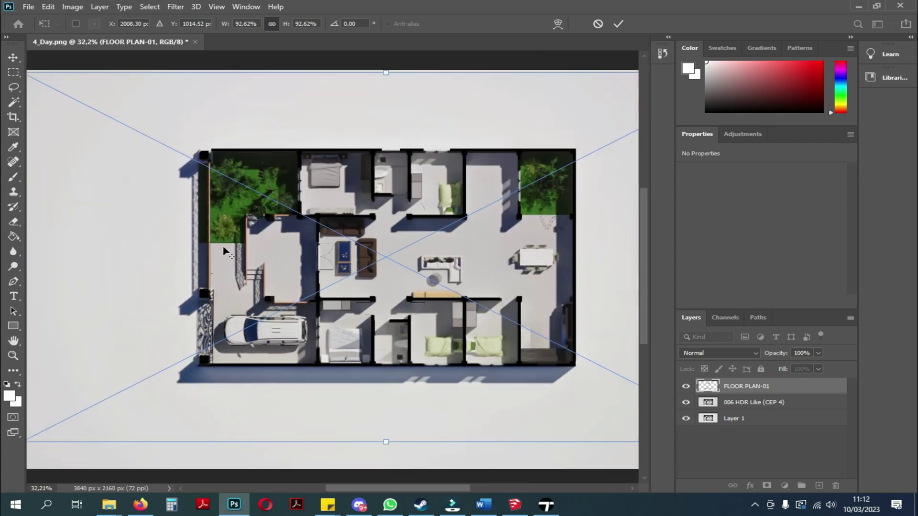
# - Shift the overlay slightly down and right so its wall end above the brown sofas lines up with the render
pyautogui.keyDown('alt'); pyautogui.scroll(8, 197, 304); pyautogui.keyUp('alt')
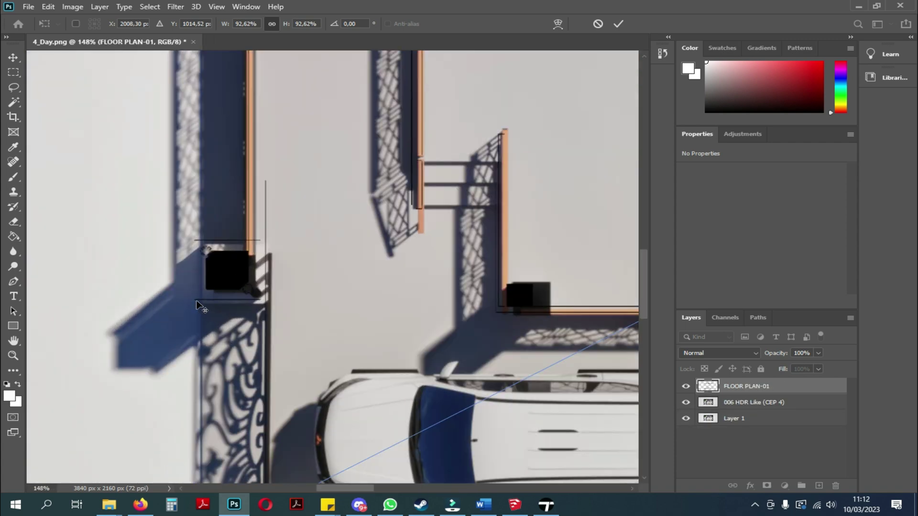
pyautogui.keyDown('alt'); pyautogui.scroll(-2, 199, 306); pyautogui.keyUp('alt')
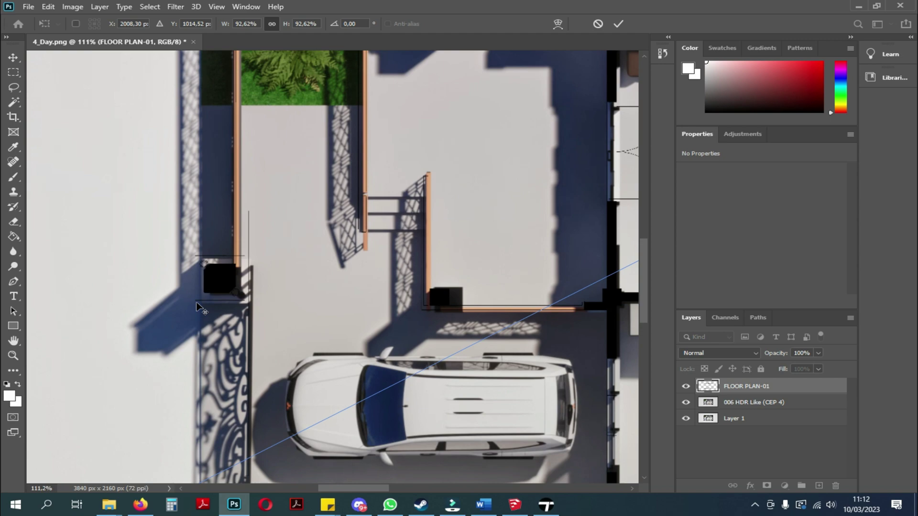
pyautogui.keyDown('alt'); pyautogui.scroll(-4, 199, 307); pyautogui.keyUp('alt')
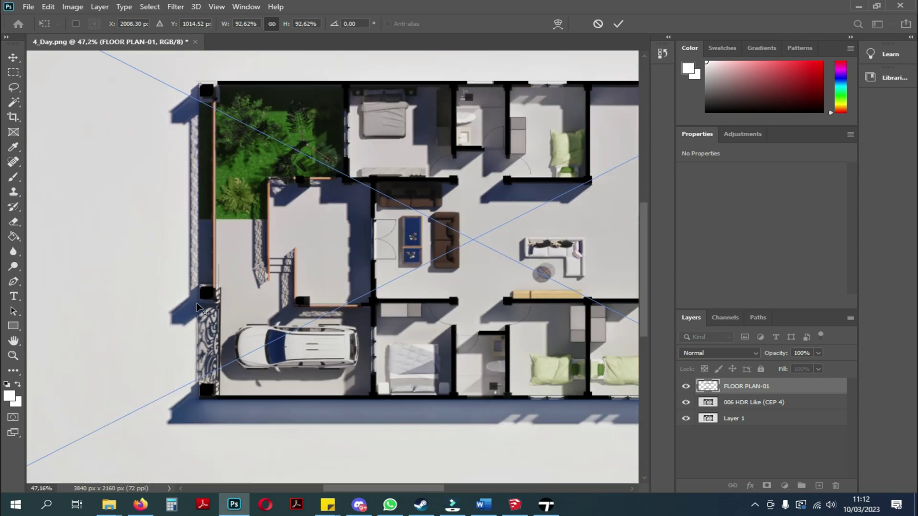
pyautogui.keyDown('alt'); pyautogui.scroll(8, 434, 191); pyautogui.keyUp('alt')
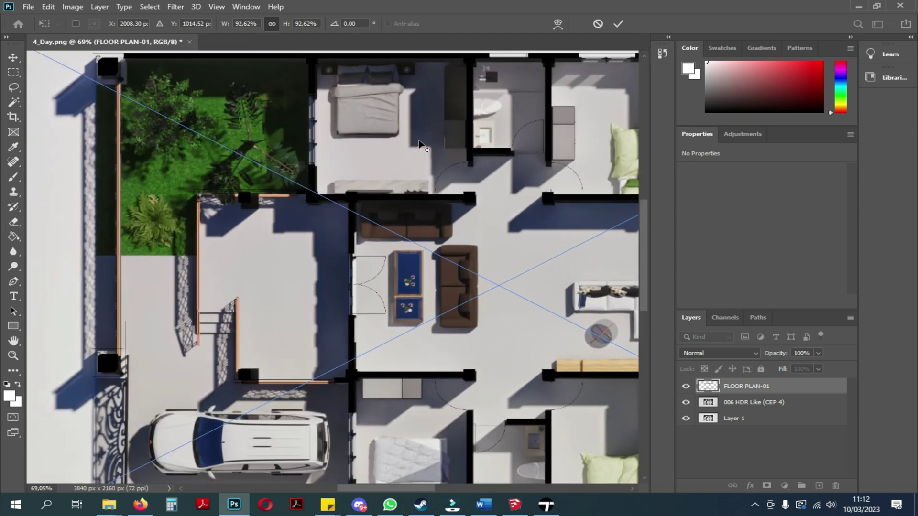
pyautogui.keyDown('alt'); pyautogui.scroll(1, 560, 254); pyautogui.keyUp('alt')
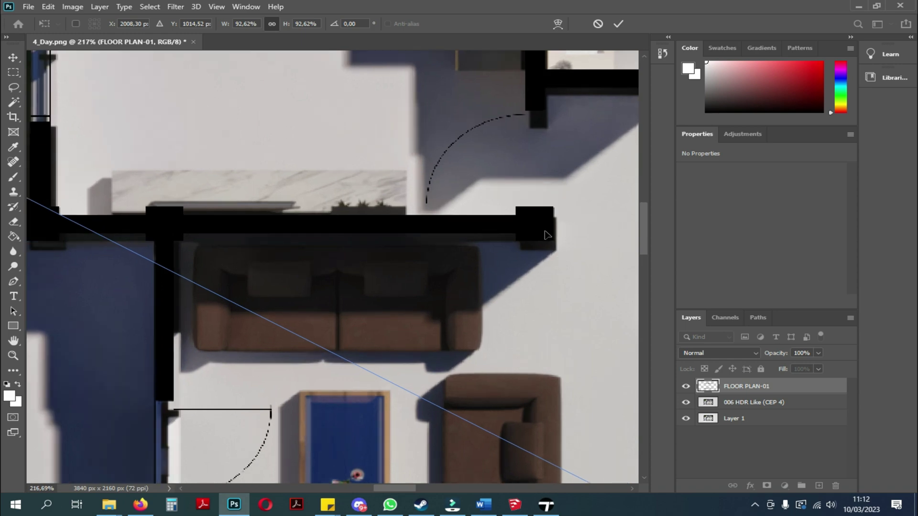
pyautogui.moveTo(545, 232); pyautogui.dragTo(549, 244)
pyautogui.keyDown('alt'); pyautogui.scroll(-5, 256, 249); pyautogui.keyUp('alt')
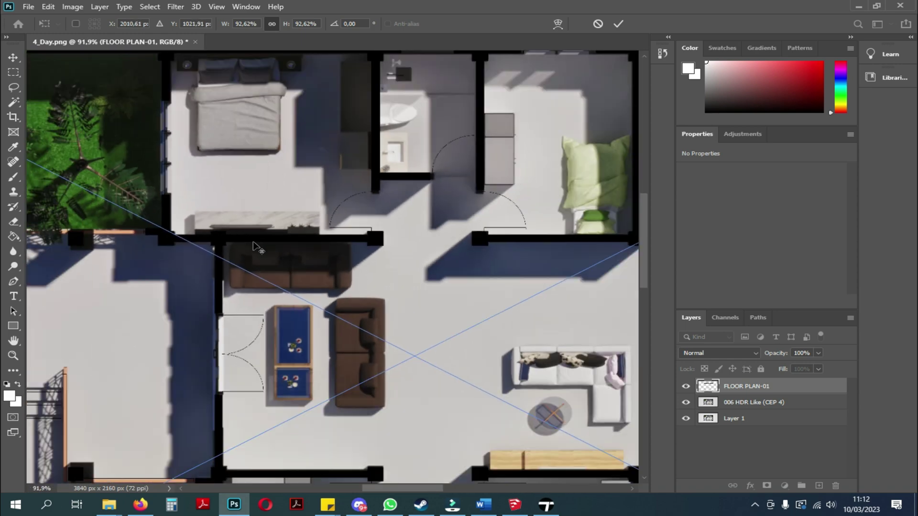
# - Move the overlay slightly left and down at the rear garden corner, and nudge it 2 px back to the right
pyautogui.keyDown('alt'); pyautogui.scroll(-2, 256, 247); pyautogui.keyUp('alt')
pyautogui.keyDown('alt'); pyautogui.scroll(5, 559, 188); pyautogui.keyUp('alt')
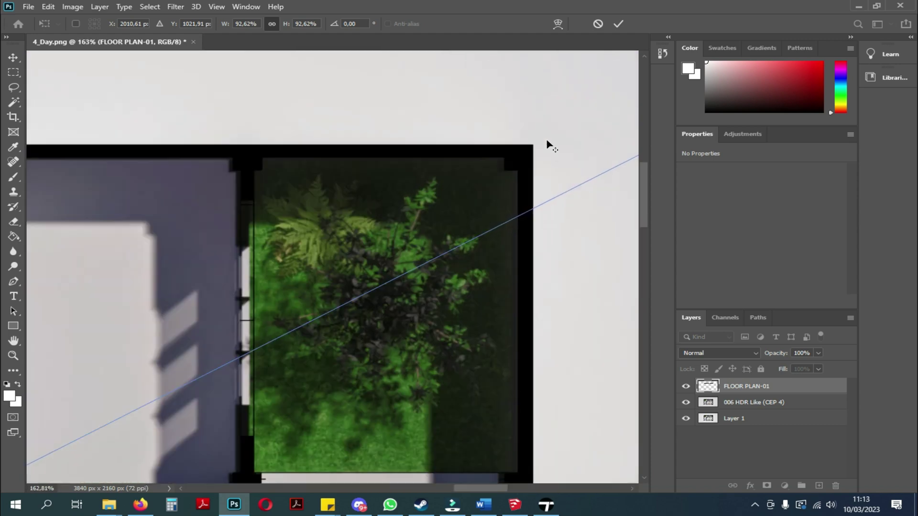
pyautogui.keyDown('alt'); pyautogui.scroll(-3, 543, 140); pyautogui.keyUp('alt')
pyautogui.keyDown('alt'); pyautogui.scroll(3, 433, 149); pyautogui.keyUp('alt')
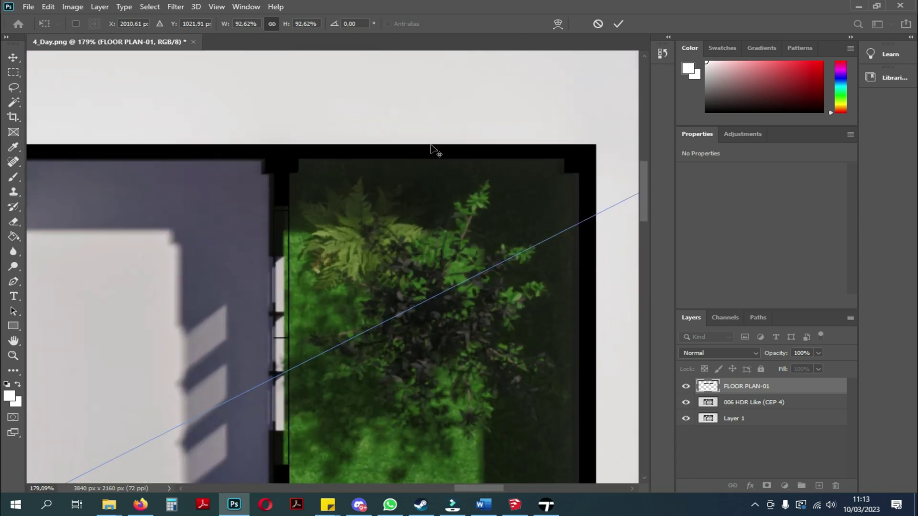
pyautogui.click(583, 160)
pyautogui.moveTo(582, 161); pyautogui.dragTo(578, 164)
pyautogui.keyDown('alt'); pyautogui.scroll(-3, 580, 163); pyautogui.keyUp('alt')
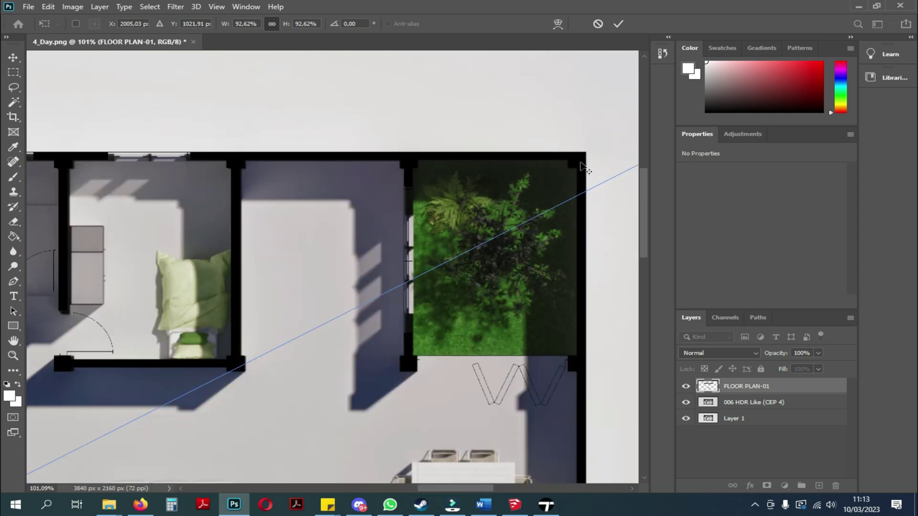
pyautogui.keyDown('alt'); pyautogui.scroll(3, 563, 297); pyautogui.keyUp('alt')
pyautogui.press('Right')
pyautogui.press('Right')
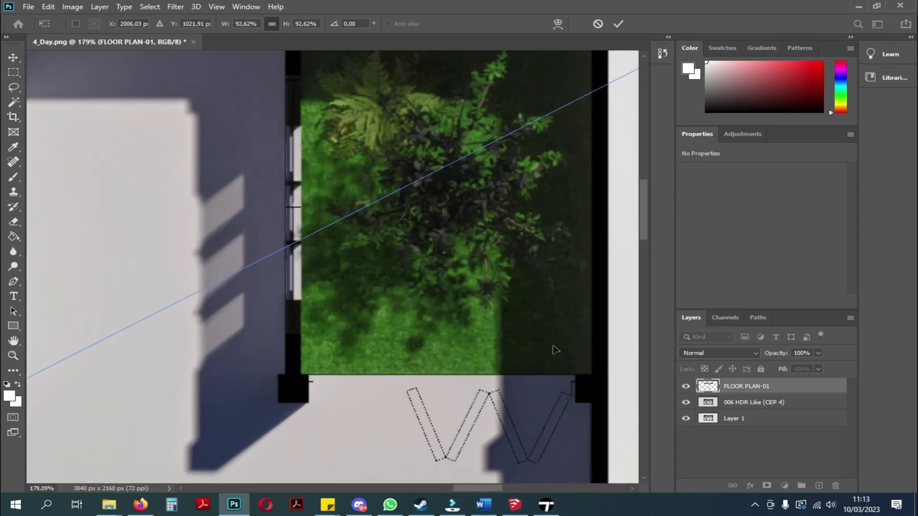
pyautogui.keyDown('alt'); pyautogui.scroll(-4, 553, 347); pyautogui.keyUp('alt')
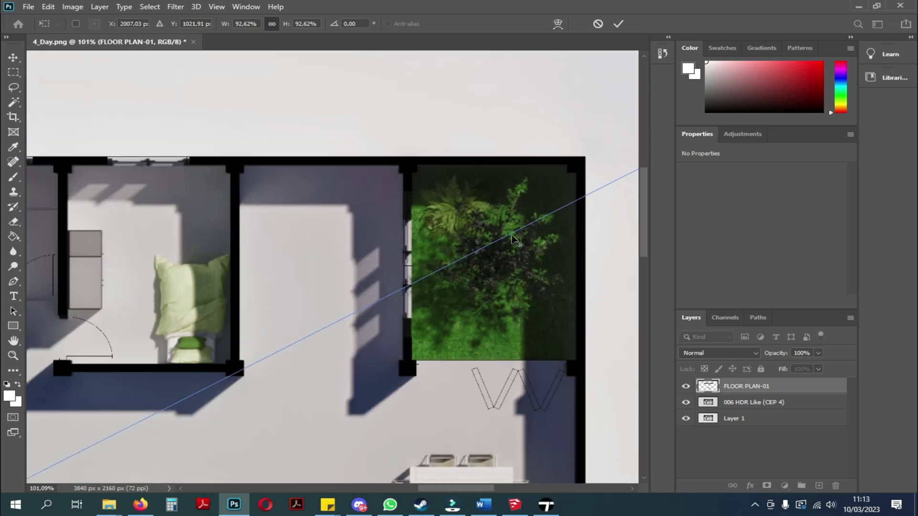
pyautogui.keyDown('alt'); pyautogui.scroll(3, 554, 183); pyautogui.keyUp('alt')
pyautogui.keyDown('alt'); pyautogui.scroll(-3, 531, 134); pyautogui.keyUp('alt')
pyautogui.keyDown('alt'); pyautogui.scroll(-3, 529, 133); pyautogui.keyUp('alt')
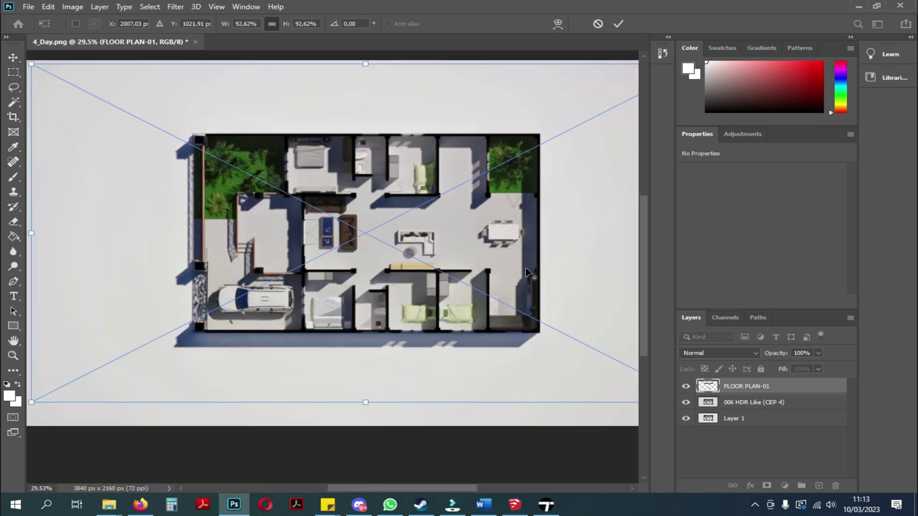
# - Scale the overlay proportionally to 92.51% from its corner near the kitchen and commit the placement
pyautogui.keyDown('alt'); pyautogui.scroll(5, 529, 359); pyautogui.keyUp('alt')
pyautogui.keyDown('alt'); pyautogui.scroll(-3, 528, 358); pyautogui.keyUp('alt')
pyautogui.keyDown('alt'); pyautogui.scroll(-2, 183, 241); pyautogui.keyUp('alt')
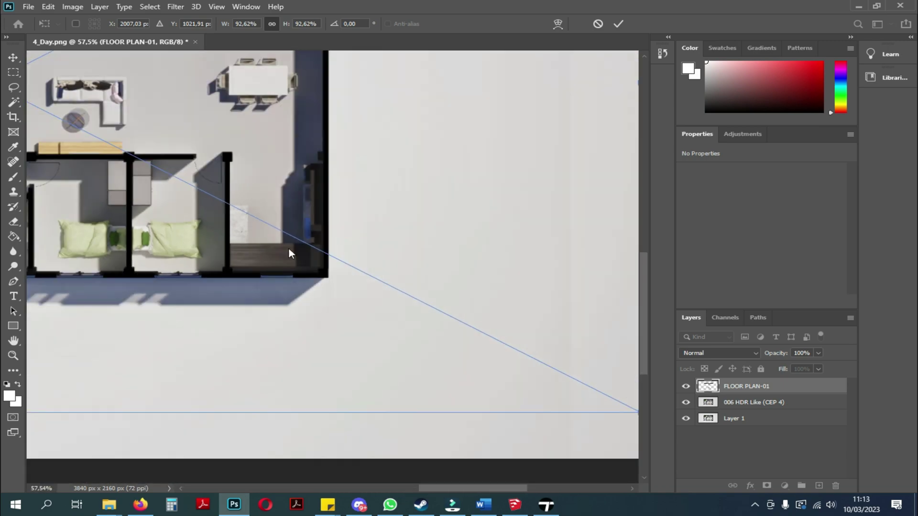
pyautogui.keyDown('alt'); pyautogui.scroll(-2, 362, 304); pyautogui.keyUp('alt')
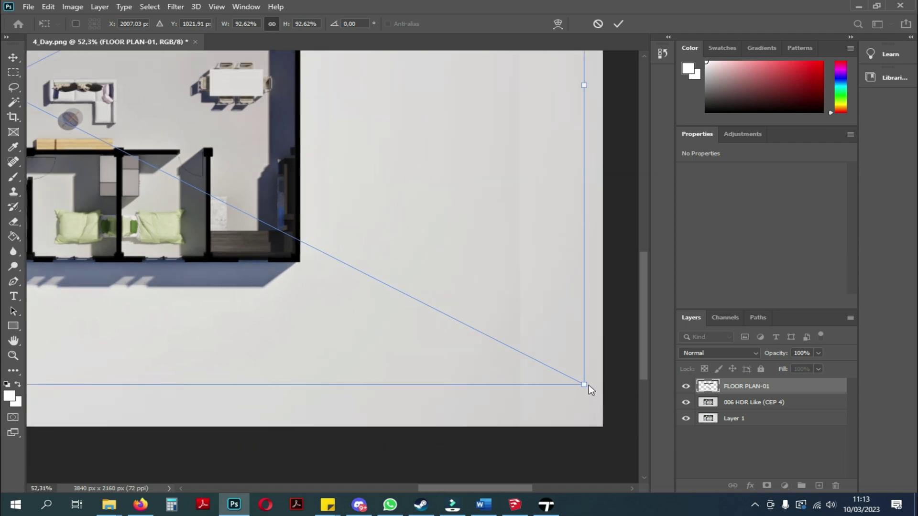
pyautogui.moveTo(584, 386); pyautogui.dragTo(583, 384)
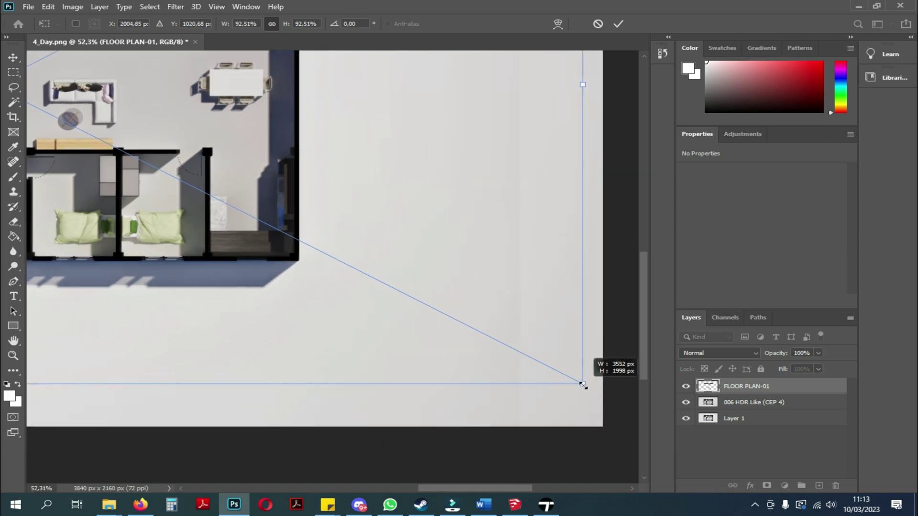
pyautogui.keyDown('alt'); pyautogui.scroll(-2, 444, 270); pyautogui.keyUp('alt')
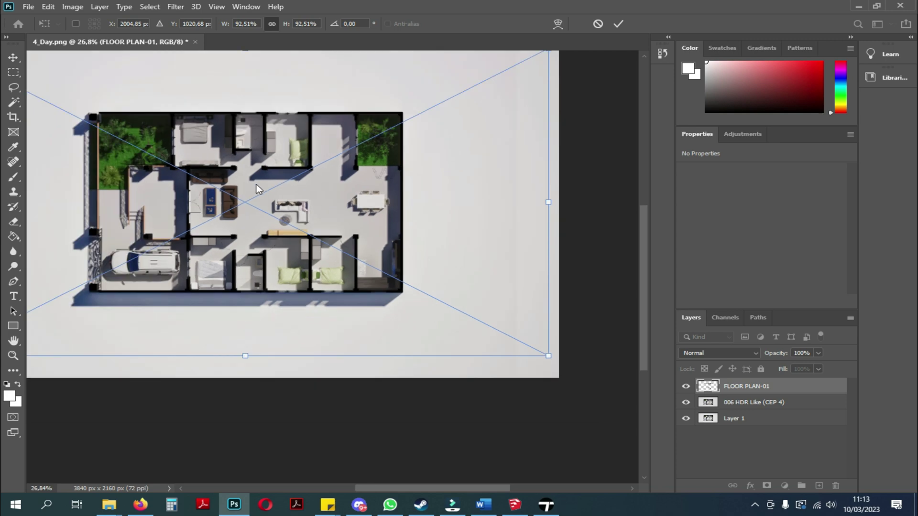
pyautogui.press('Return')
pyautogui.keyDown('alt'); pyautogui.scroll(-2, 437, 275); pyautogui.keyUp('alt')
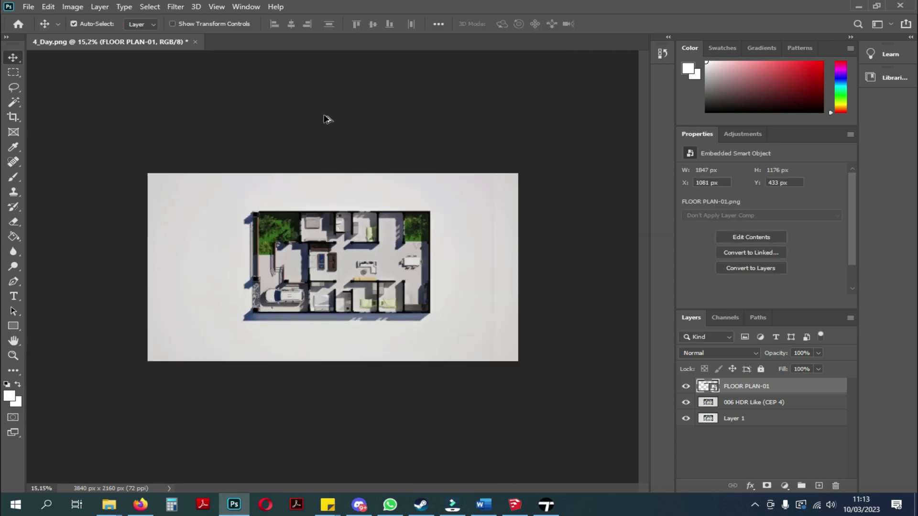
# - Duplicate the FLOOR PLAN-01 layer, keeping the default name, to strengthen the overlaid linework
pyautogui.keyDown('alt'); pyautogui.scroll(1, 293, 297); pyautogui.keyUp('alt')
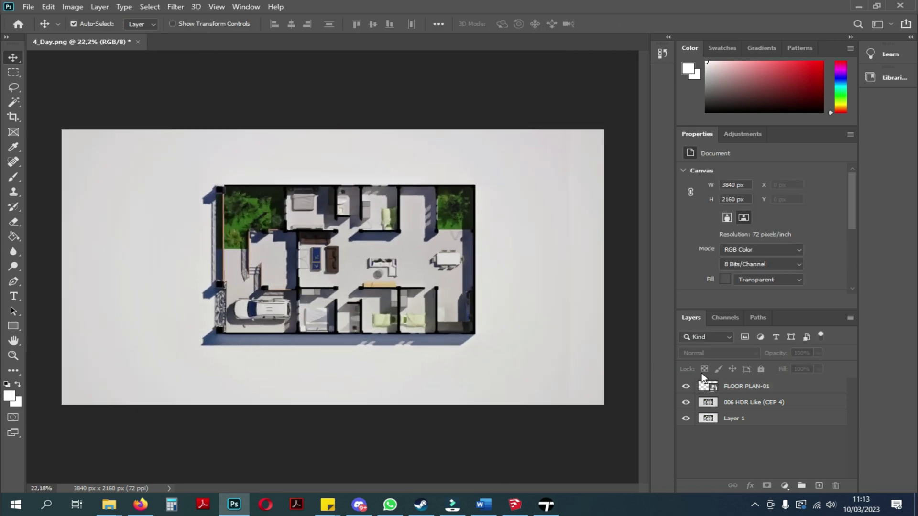
pyautogui.click(742, 391)
pyautogui.rightClick(741, 391)
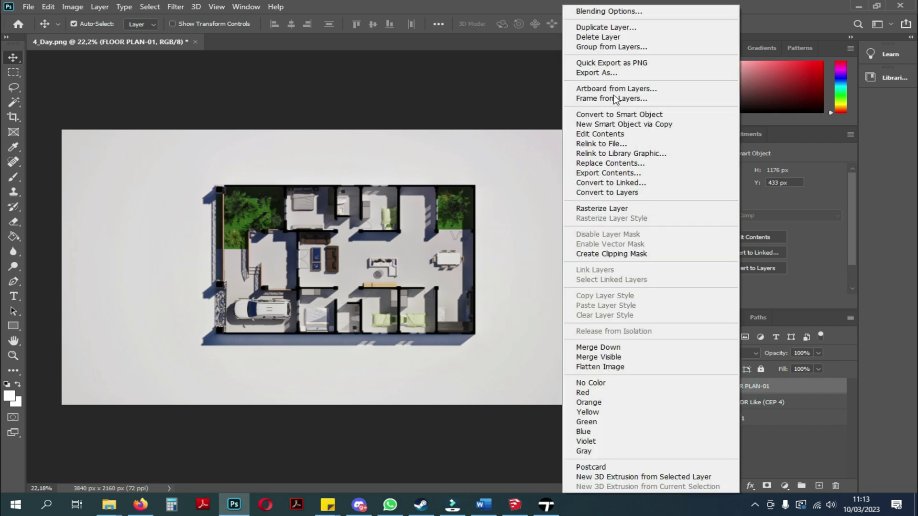
pyautogui.click(598, 28)
pyautogui.click(564, 134)
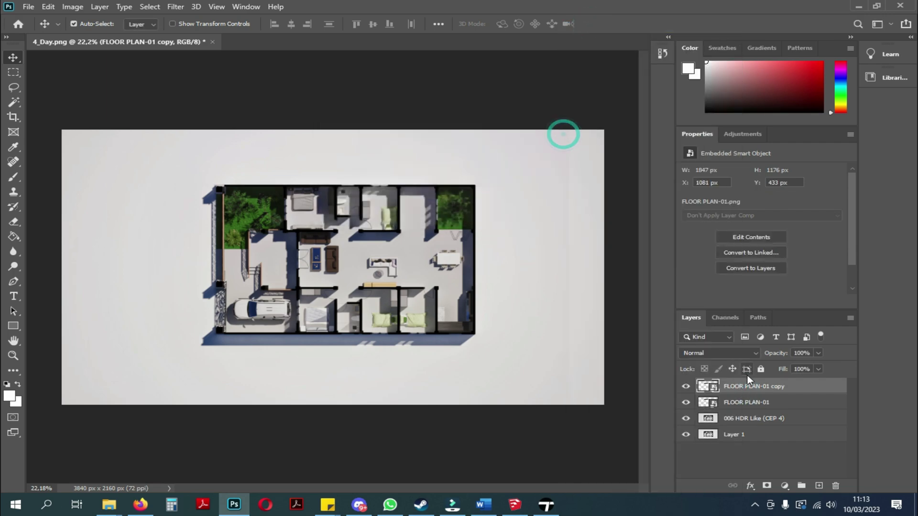
# - Duplicate the FLOOR PLAN-01 copy layer with its default name to darken the linework further
pyautogui.rightClick(753, 385)
pyautogui.click(604, 28)
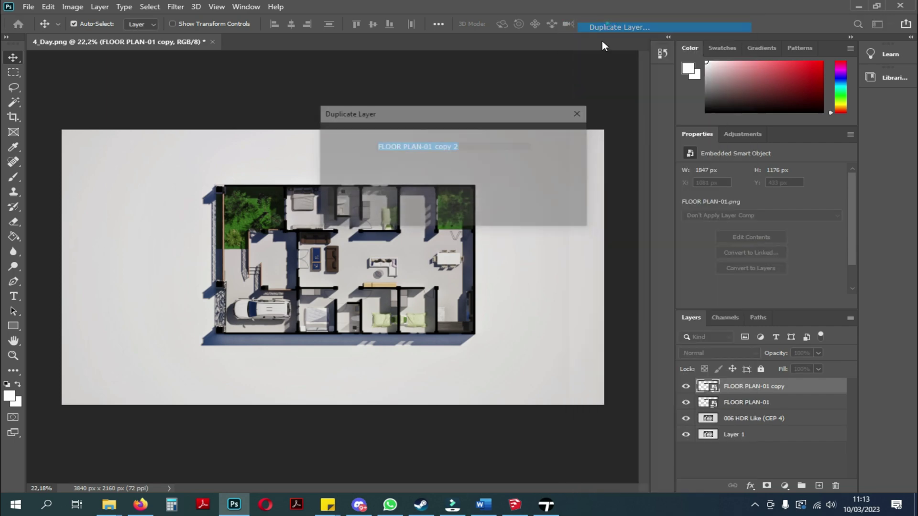
pyautogui.click(560, 133)
pyautogui.click(469, 109)
pyautogui.keyDown('alt'); pyautogui.scroll(5, 396, 283); pyautogui.keyUp('alt')
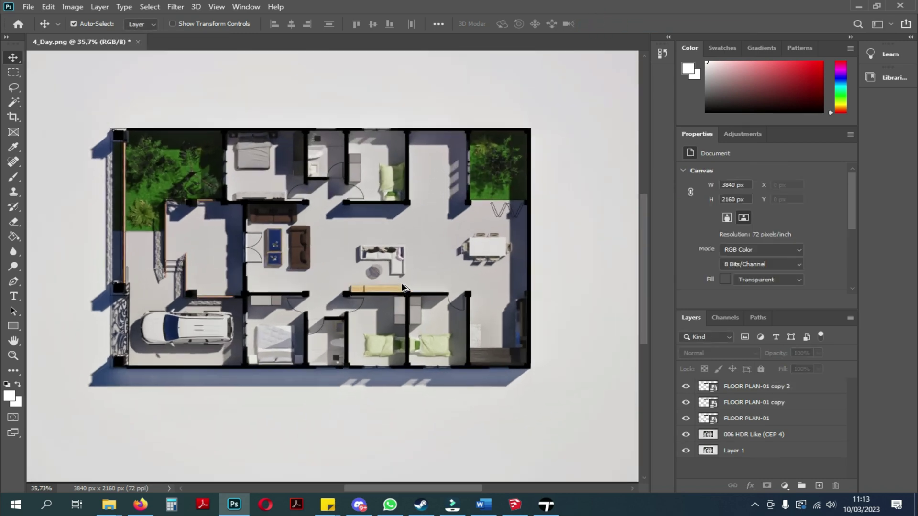
pyautogui.keyDown('alt'); pyautogui.scroll(-1, 333, 263); pyautogui.keyUp('alt')
# - Add a third duplicate of the linework from the FLOOR PLAN-01 copy 2 layer, keeping the default name
pyautogui.rightClick(754, 386)
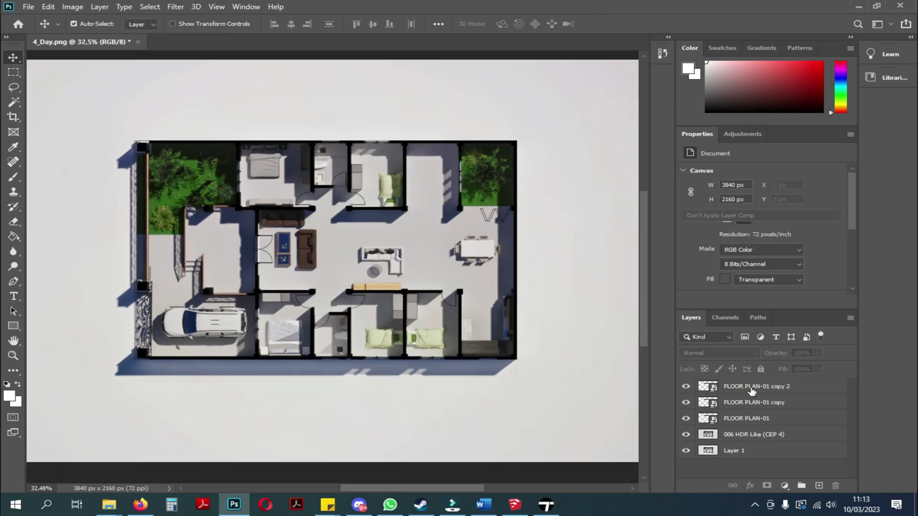
pyautogui.click(607, 28)
pyautogui.click(563, 136)
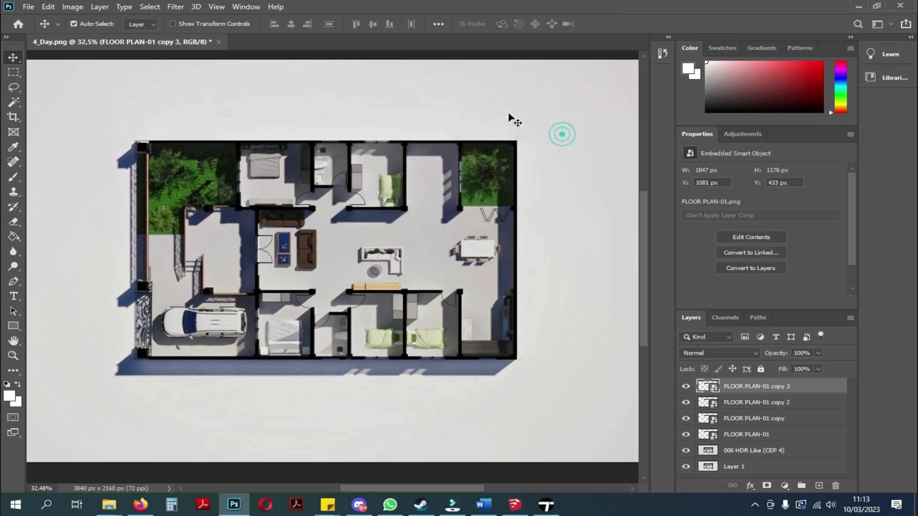
pyautogui.click(510, 112)
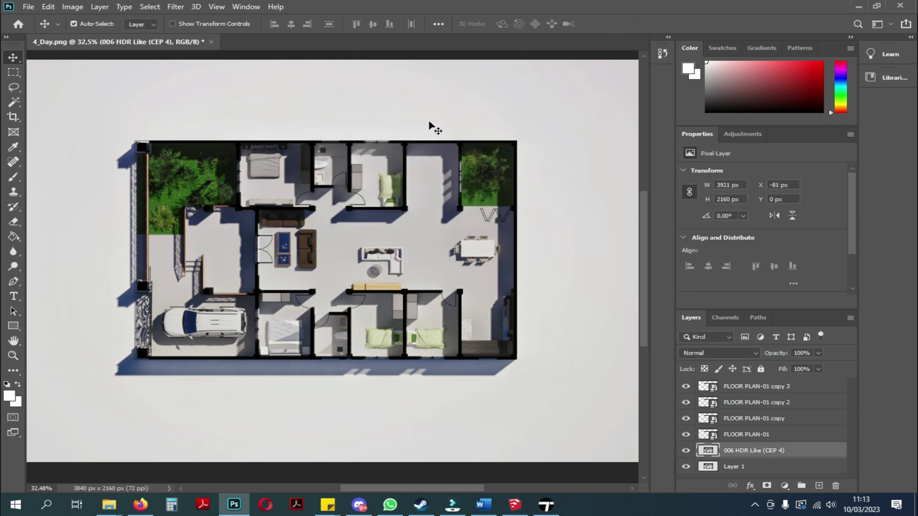
pyautogui.keyDown('alt'); pyautogui.scroll(-1, 439, 217); pyautogui.keyUp('alt')
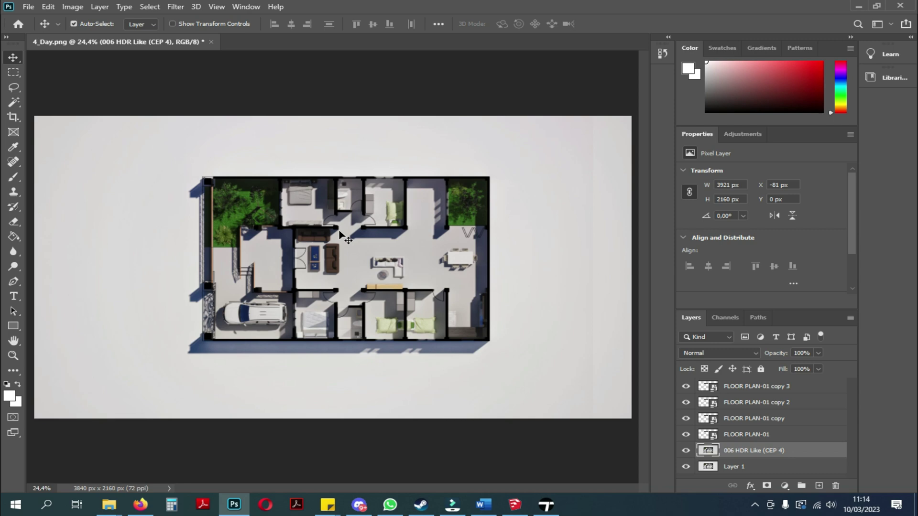
# - Save a copy of the composite as a JPEG named 4_Day in the Floor Plan folder, with image quality 12 (Maximum)
pyautogui.click(29, 7)
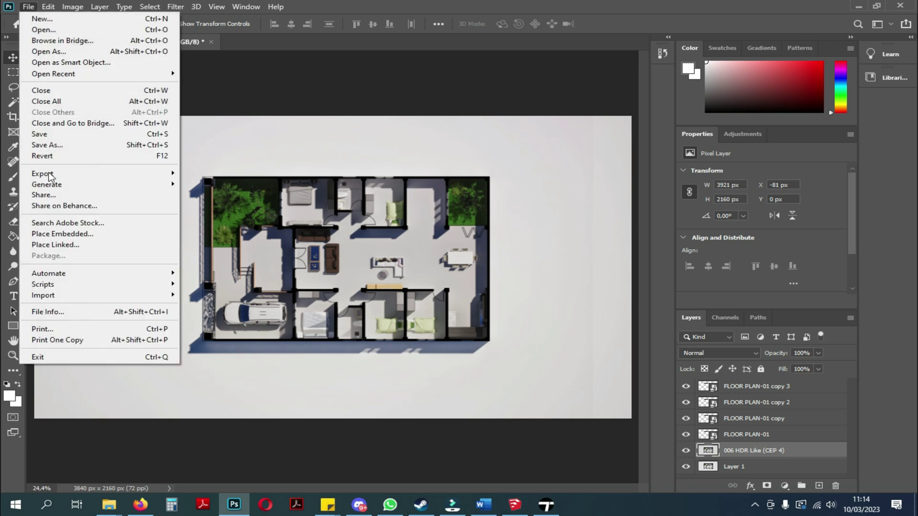
pyautogui.click(74, 145)
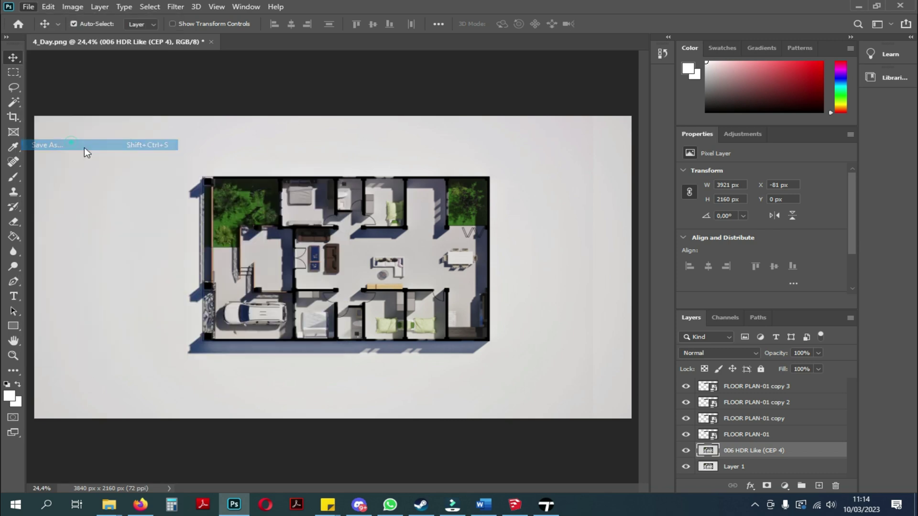
pyautogui.click(125, 227)
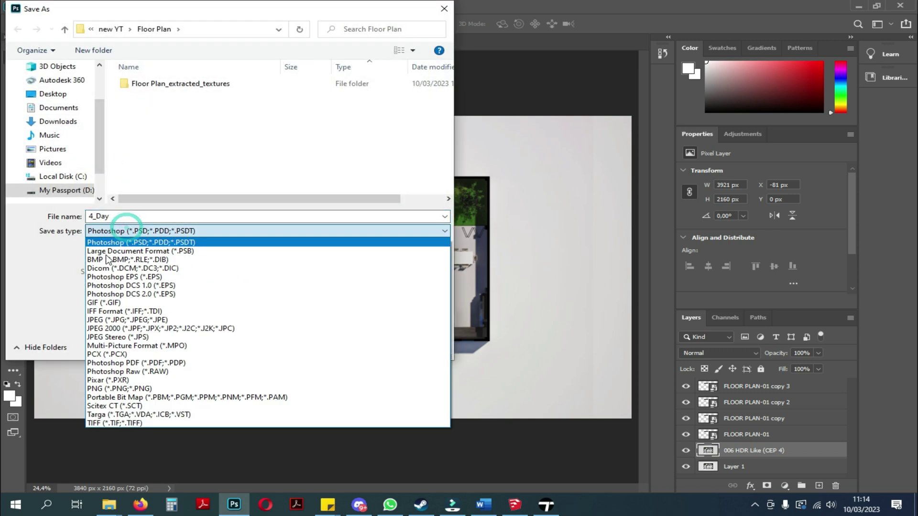
pyautogui.click(110, 319)
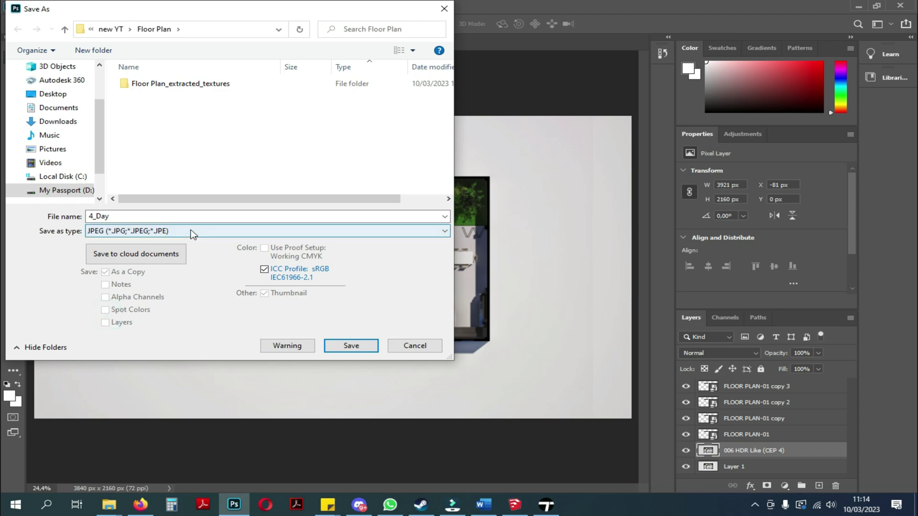
pyautogui.click(350, 346)
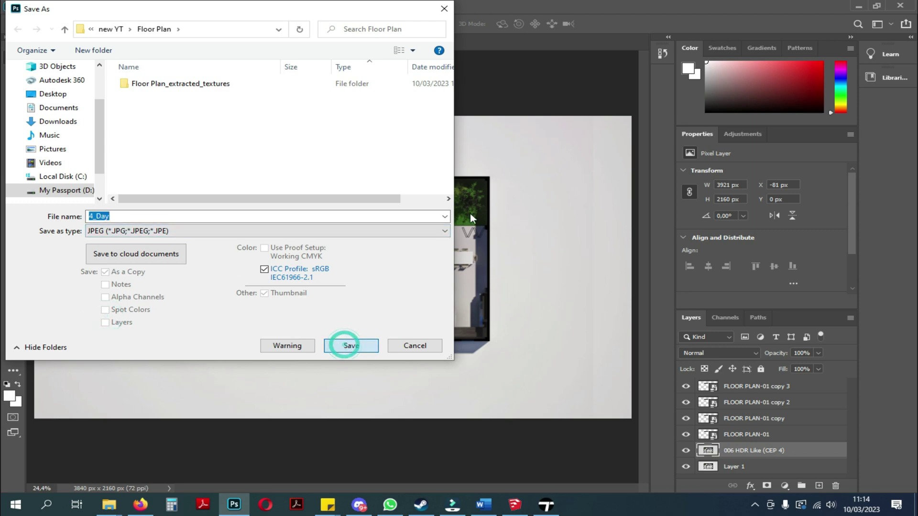
pyautogui.moveTo(374, 171); pyautogui.dragTo(488, 171)
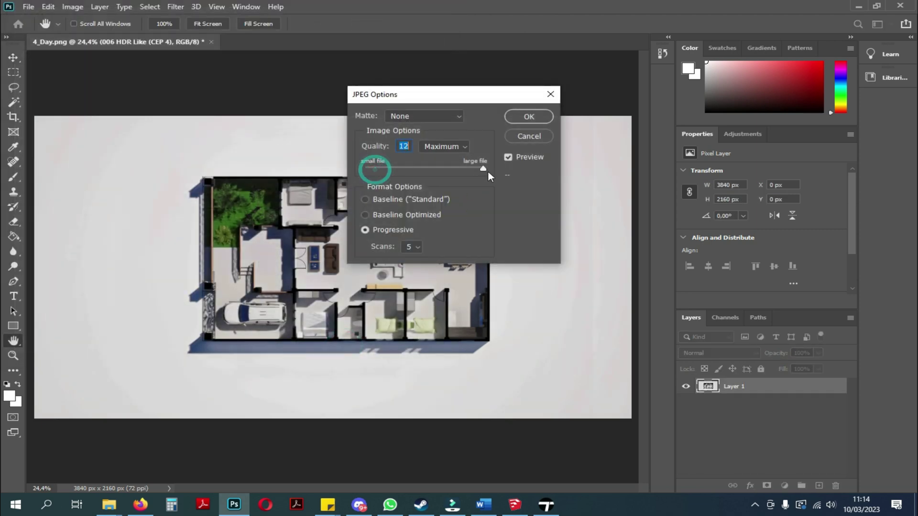
pyautogui.click(531, 116)
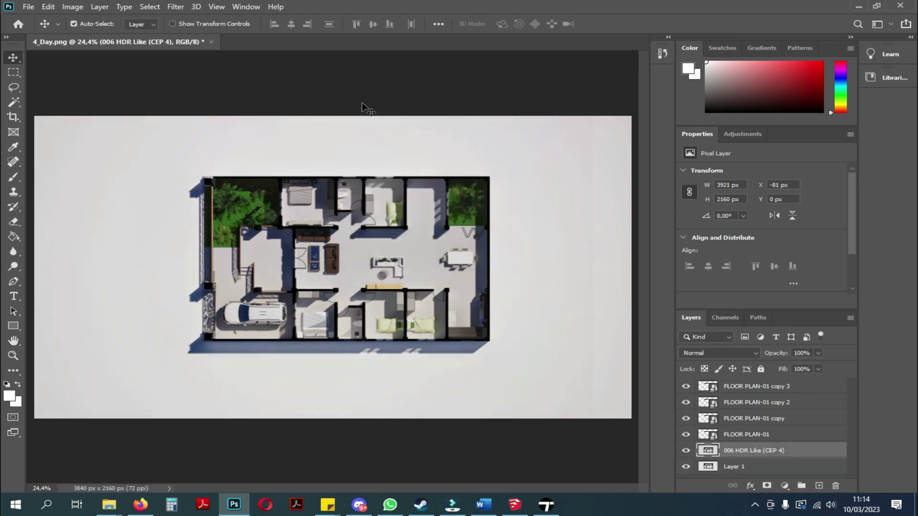
# - Switch to File Explorer, open 4_Day.png from the Floor Plan folder in the image viewer, and compare it back and forth with 4_Day.jpg
pyautogui.moveTo(109, 505)
pyautogui.click(88, 475)
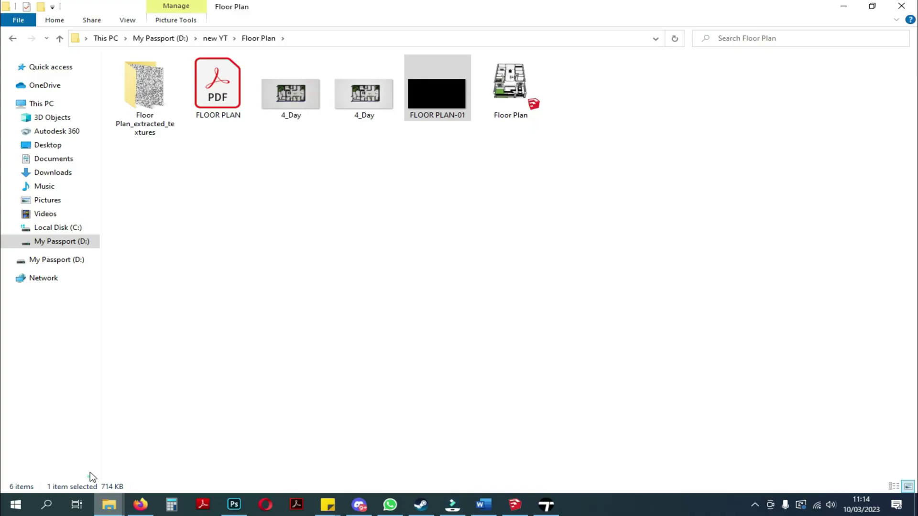
pyautogui.doubleClick(374, 100)
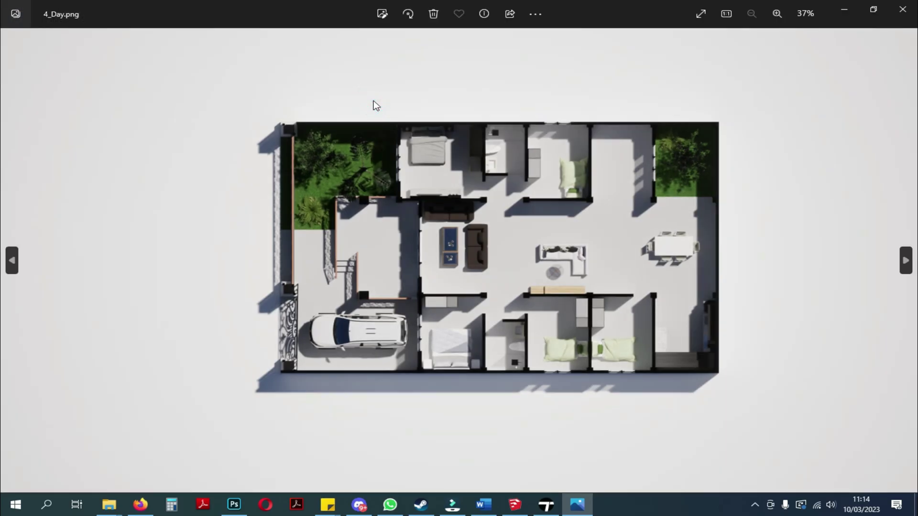
pyautogui.press('Right')
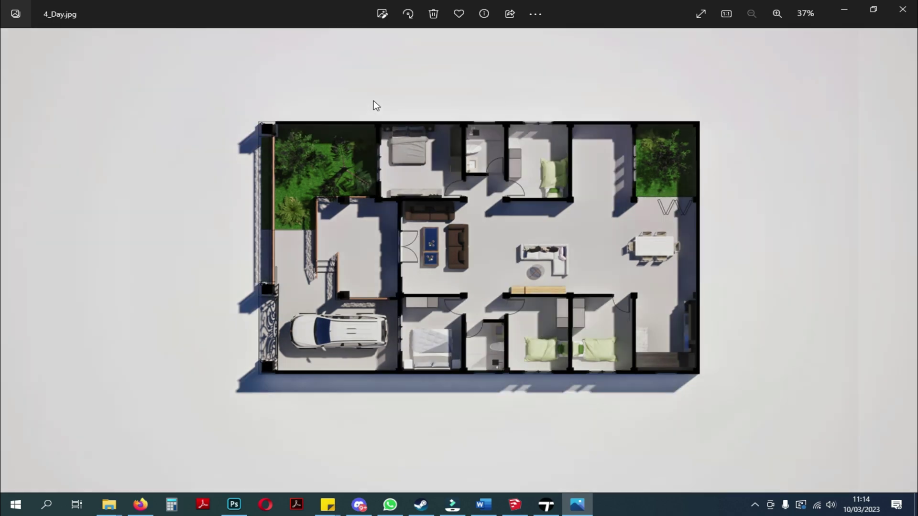
pyautogui.press('Left')
pyautogui.press('Right')
pyautogui.press('Left')
pyautogui.press('Right')
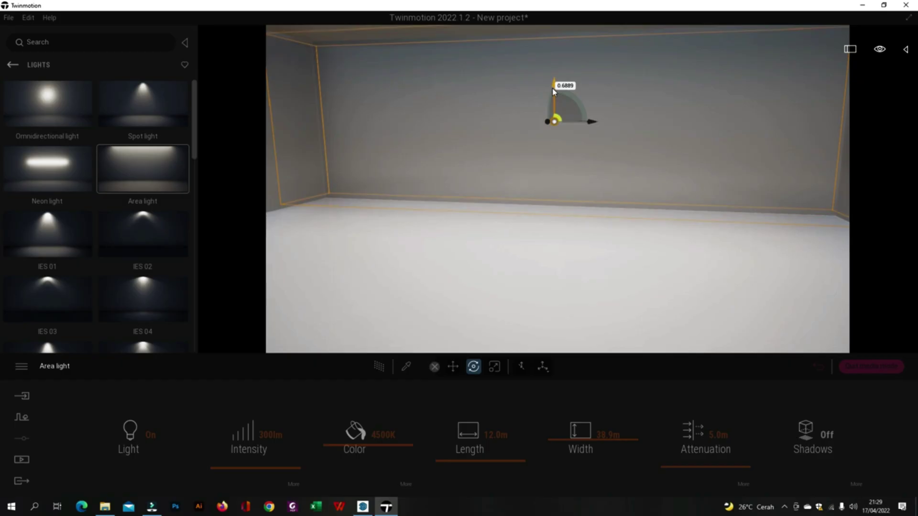
pyautogui.click(712, 433)
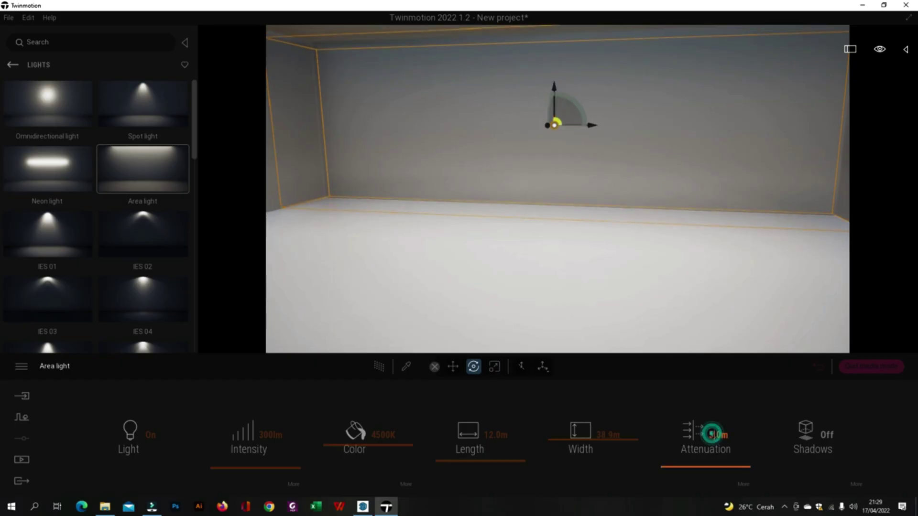